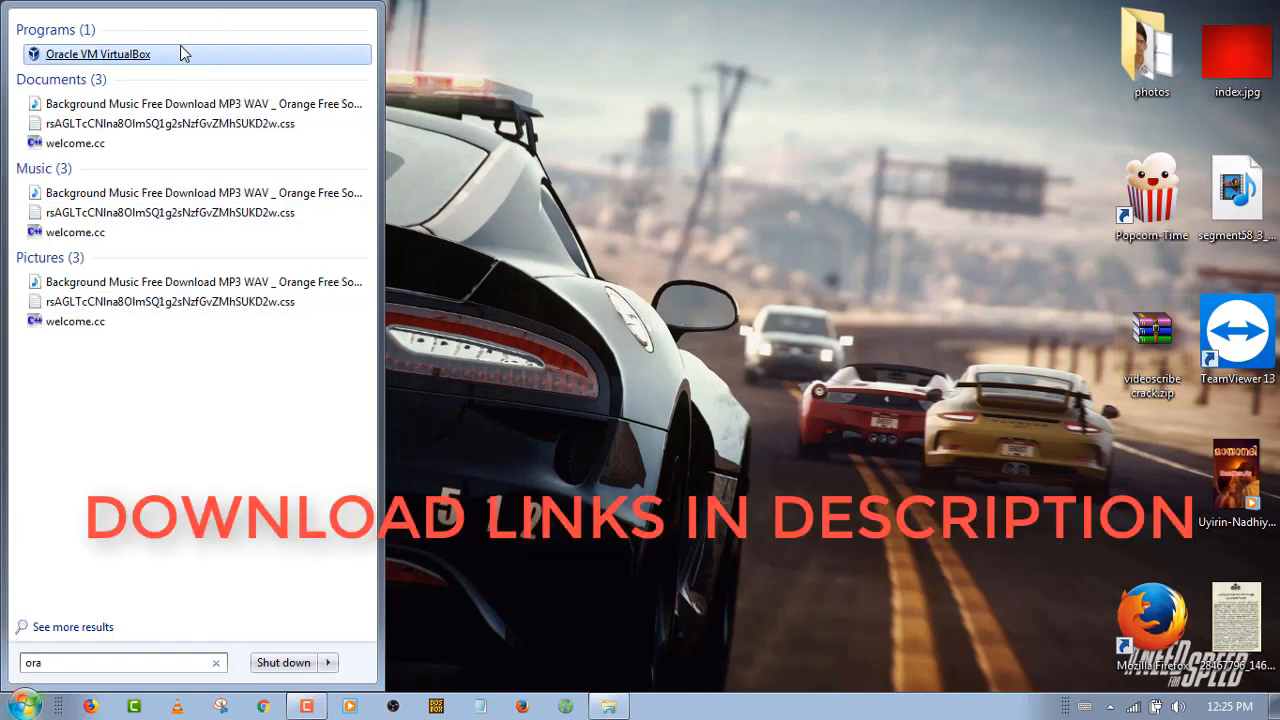
# Step: Launch Oracle VM VirtualBox and begin creating a new virtual machine named Android
pyautogui.click(184, 54)
pyautogui.click(177, 56)
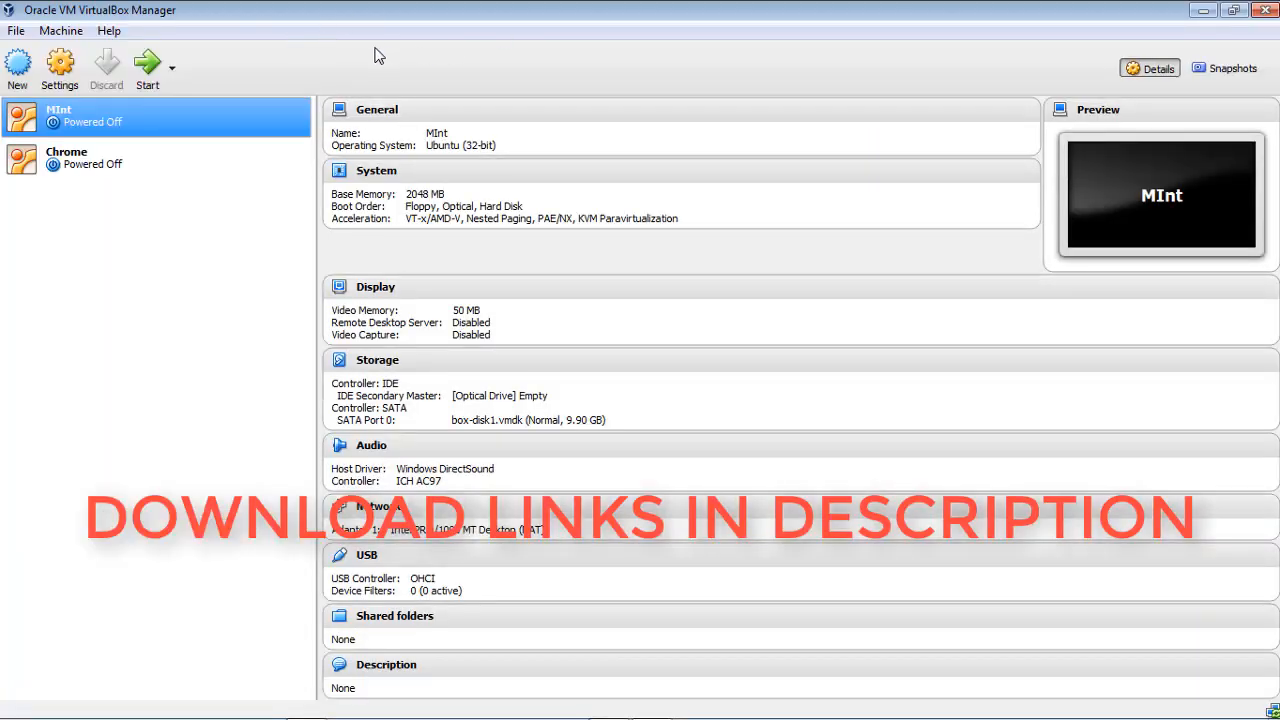
pyautogui.click(17, 65)
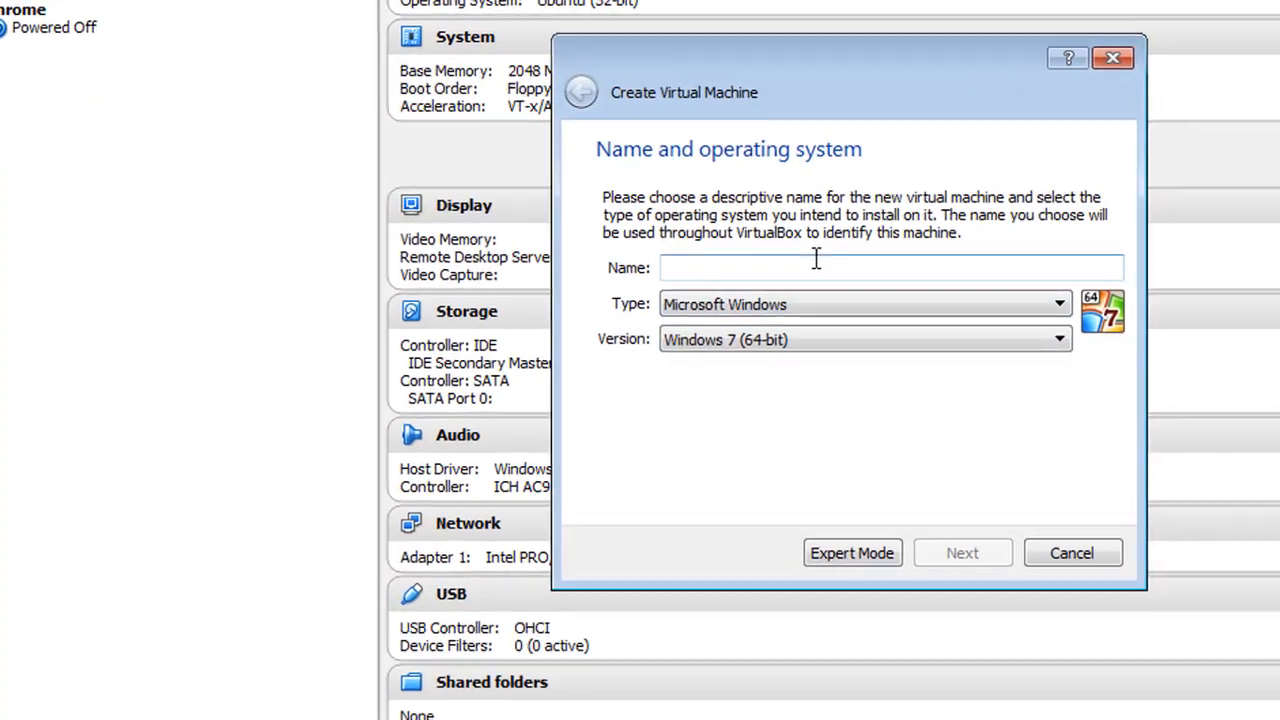
pyautogui.write('Android')
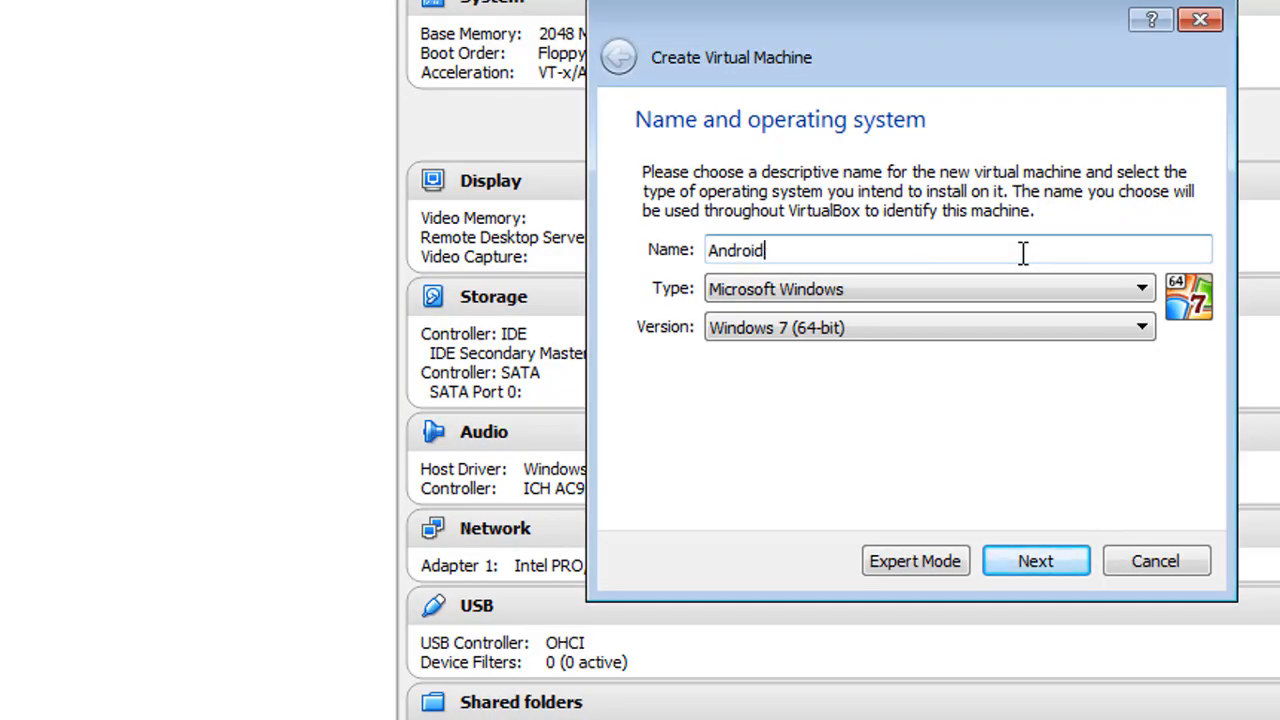
# Step: Set the virtual machine's type to Linux and its version to Ubuntu (64-bit), and continue to the memory settings
pyautogui.click(1017, 294)
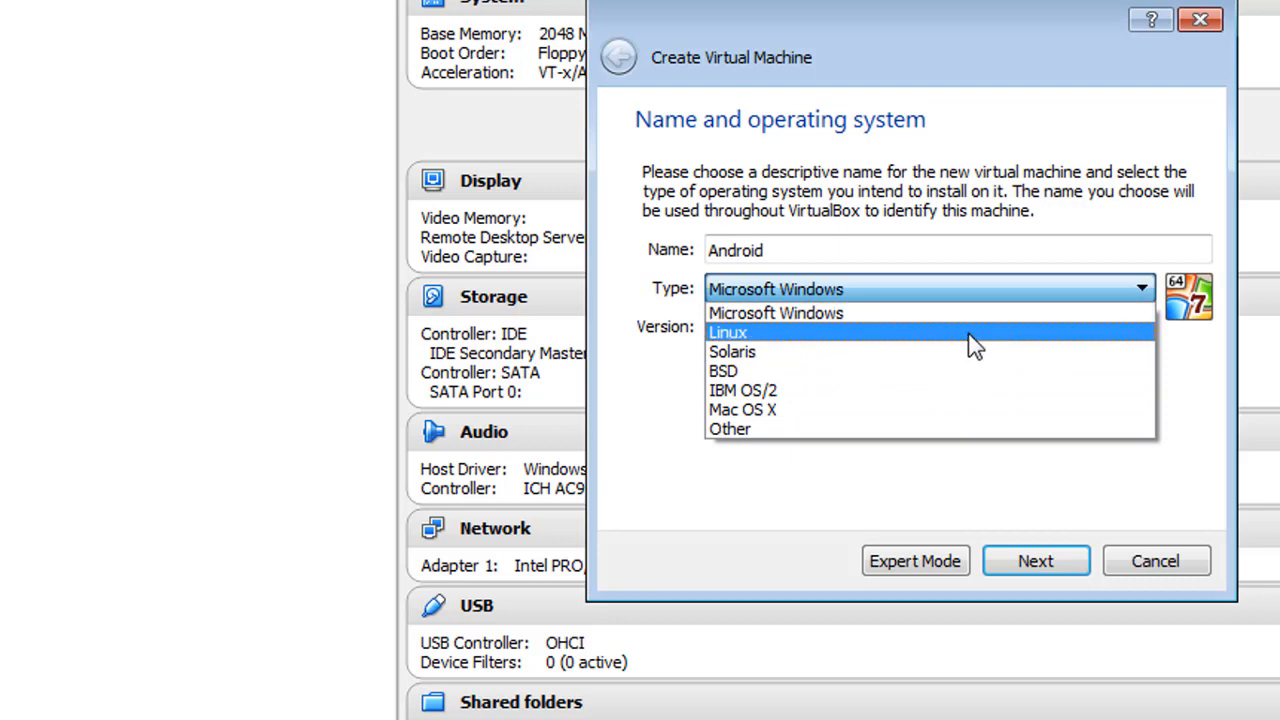
pyautogui.click(968, 333)
pyautogui.click(973, 330)
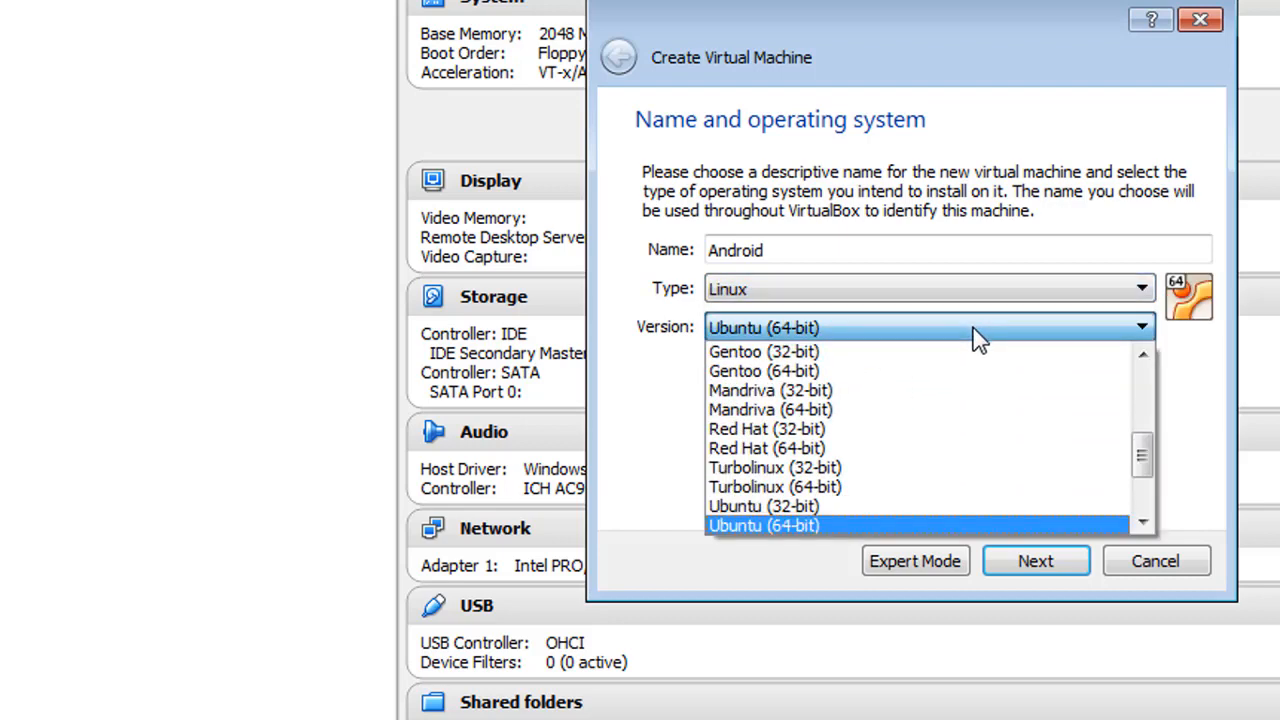
pyautogui.click(855, 508)
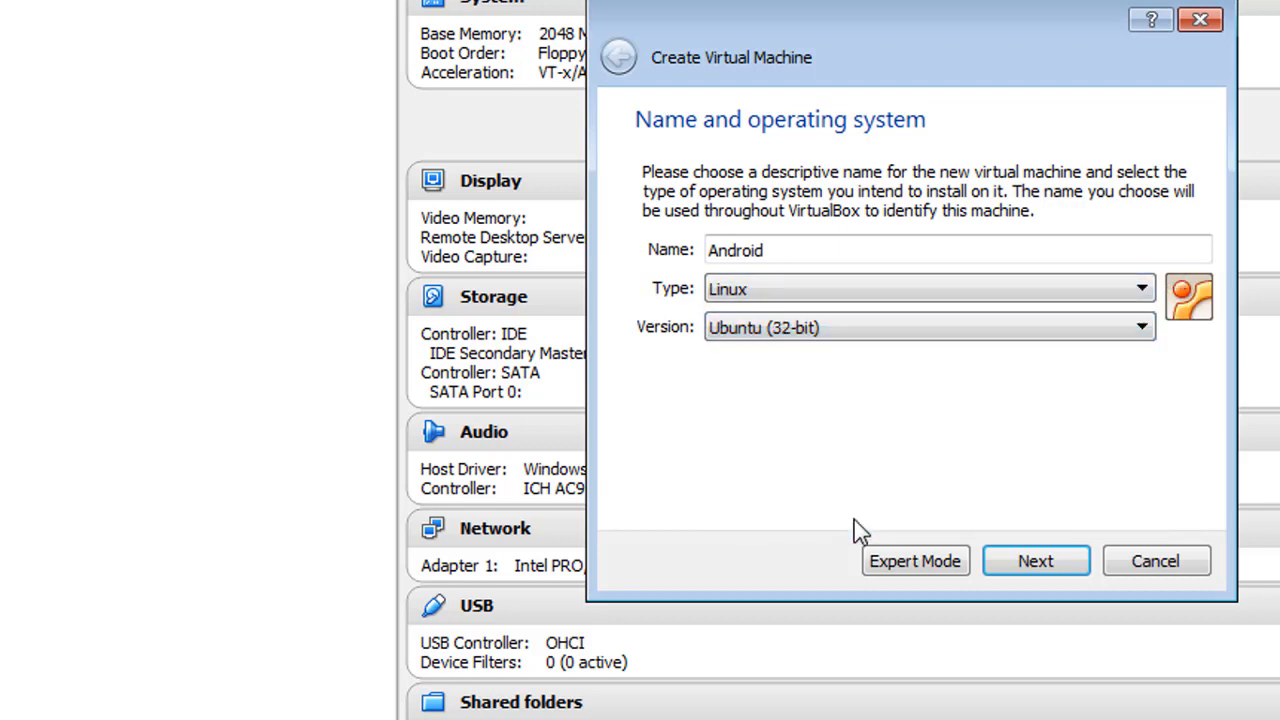
pyautogui.click(857, 335)
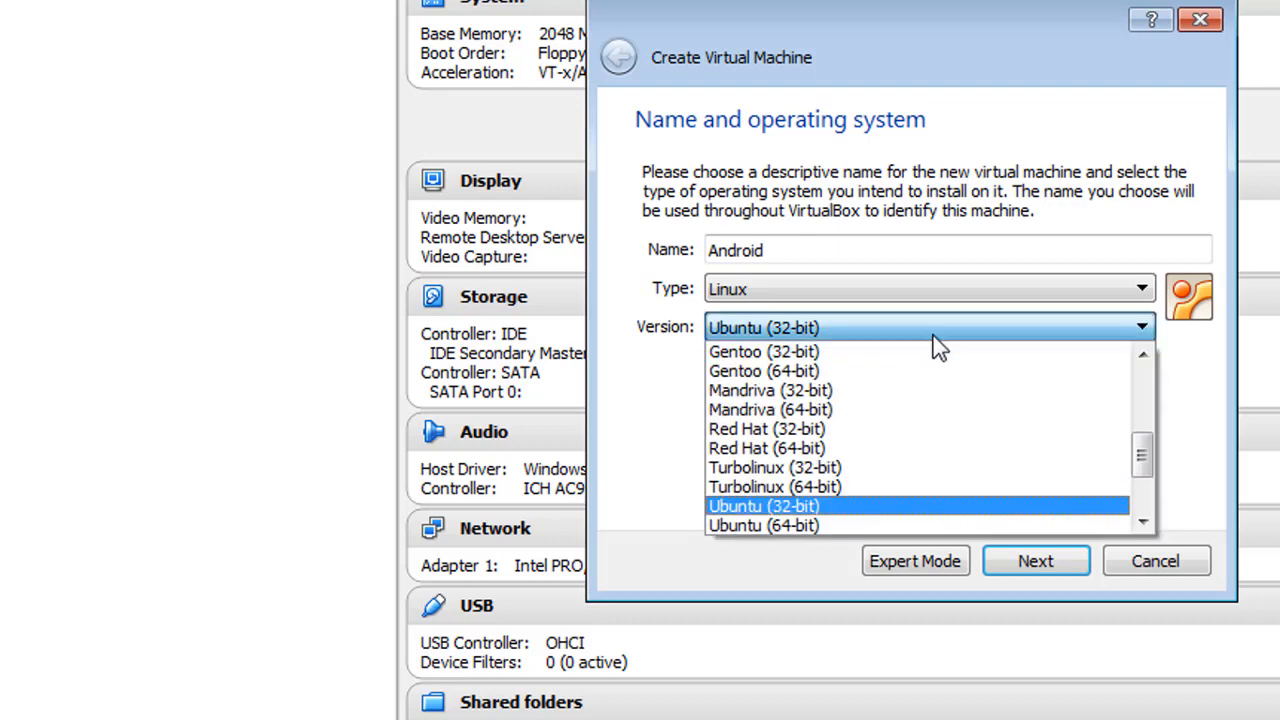
pyautogui.click(846, 520)
pyautogui.click(1065, 563)
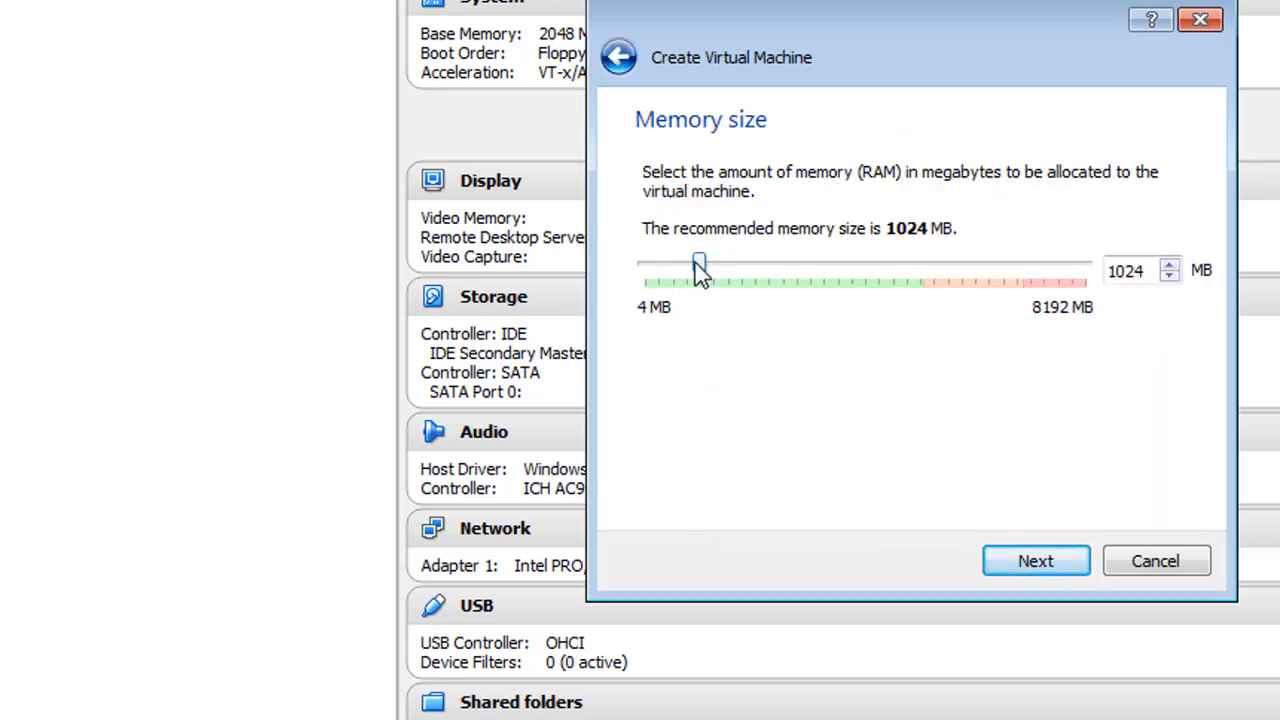
# Step: Allocate 2048 MB of memory to the virtual machine and continue to the hard disk settings
pyautogui.moveTo(702, 269); pyautogui.dragTo(708, 268)
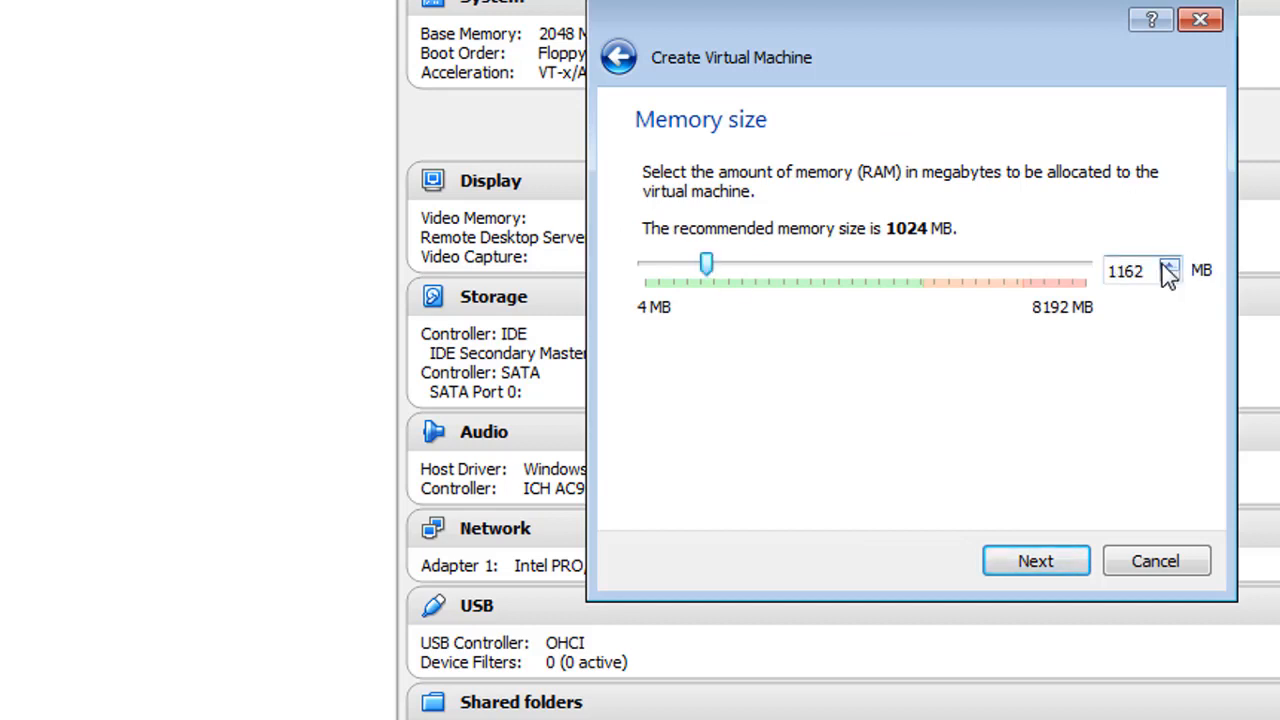
pyautogui.moveTo(1148, 271); pyautogui.dragTo(1065, 290)
pyautogui.write('2048')
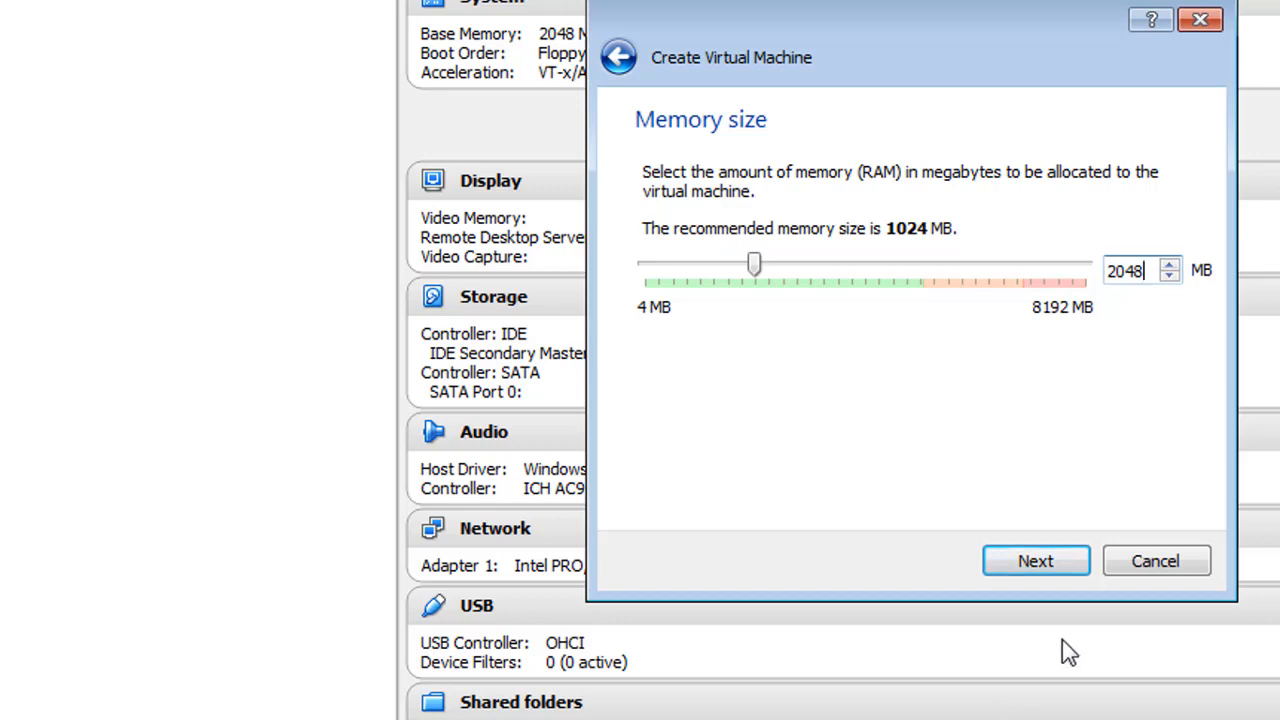
pyautogui.click(1071, 564)
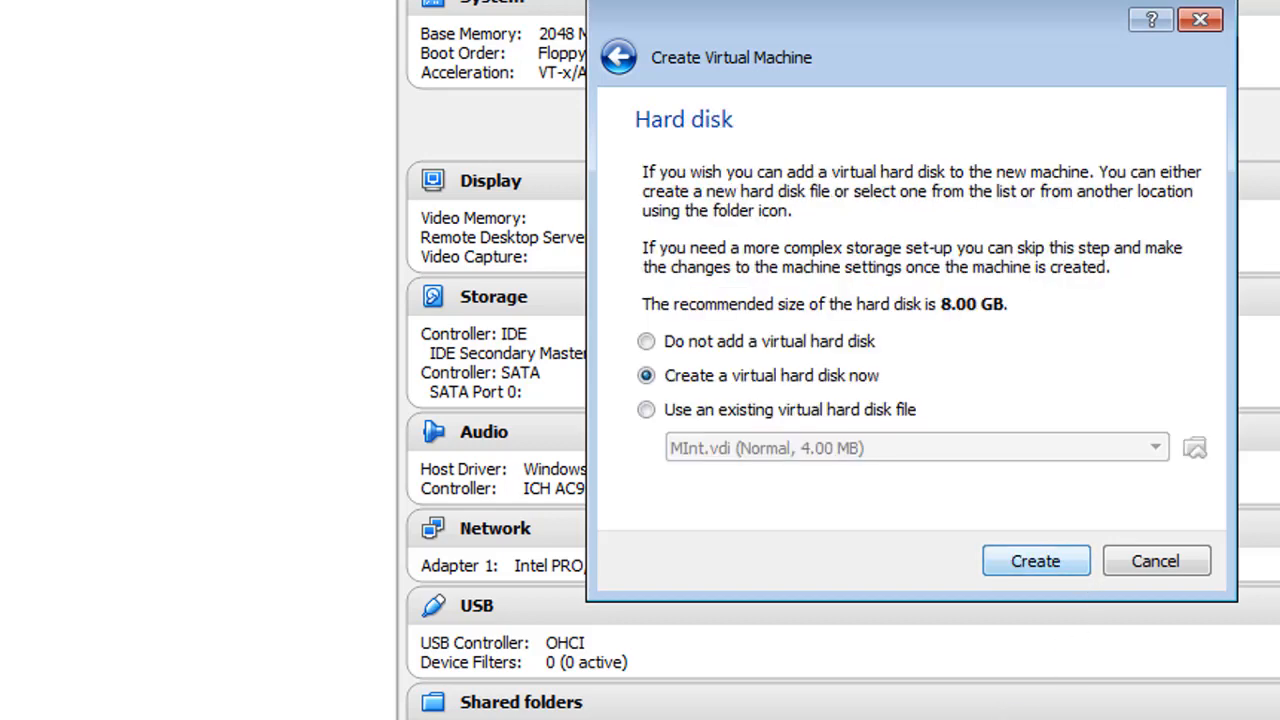
# Step: Choose to create a virtual hard disk now, using the VHD (Virtual Hard Disk) file type
pyautogui.click(852, 418)
pyautogui.click(806, 378)
pyautogui.click(1037, 566)
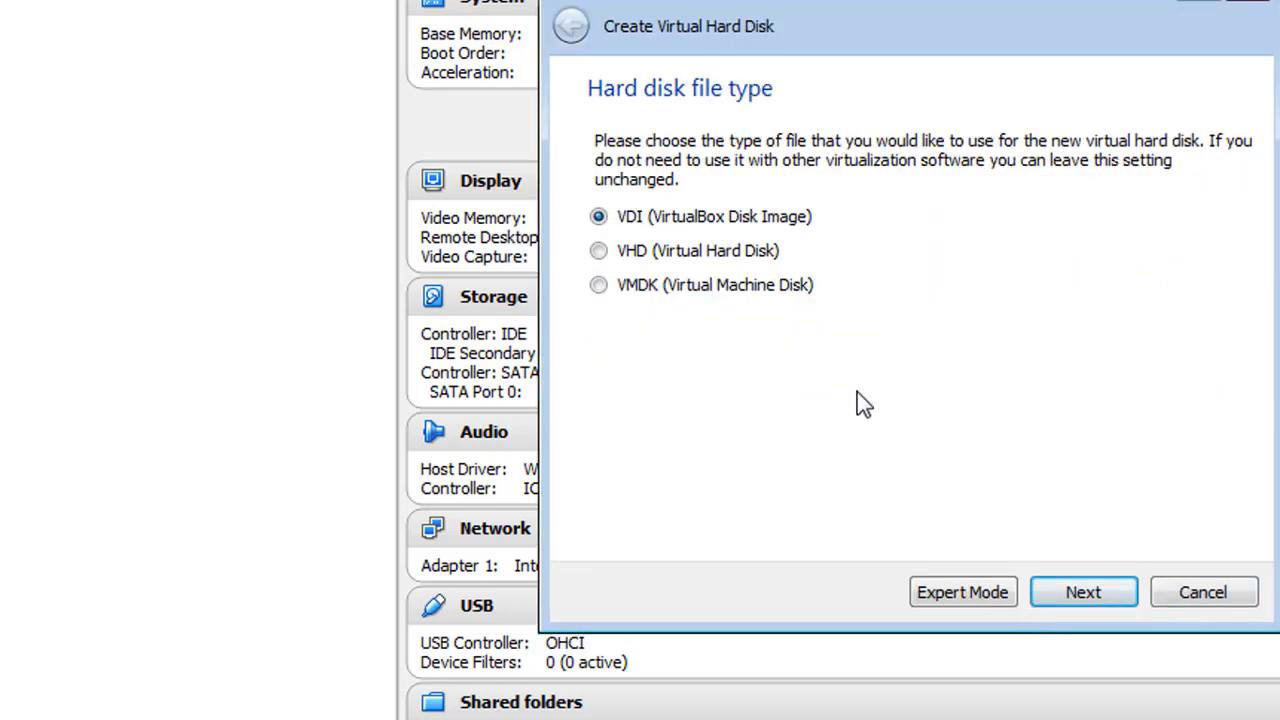
pyautogui.click(758, 258)
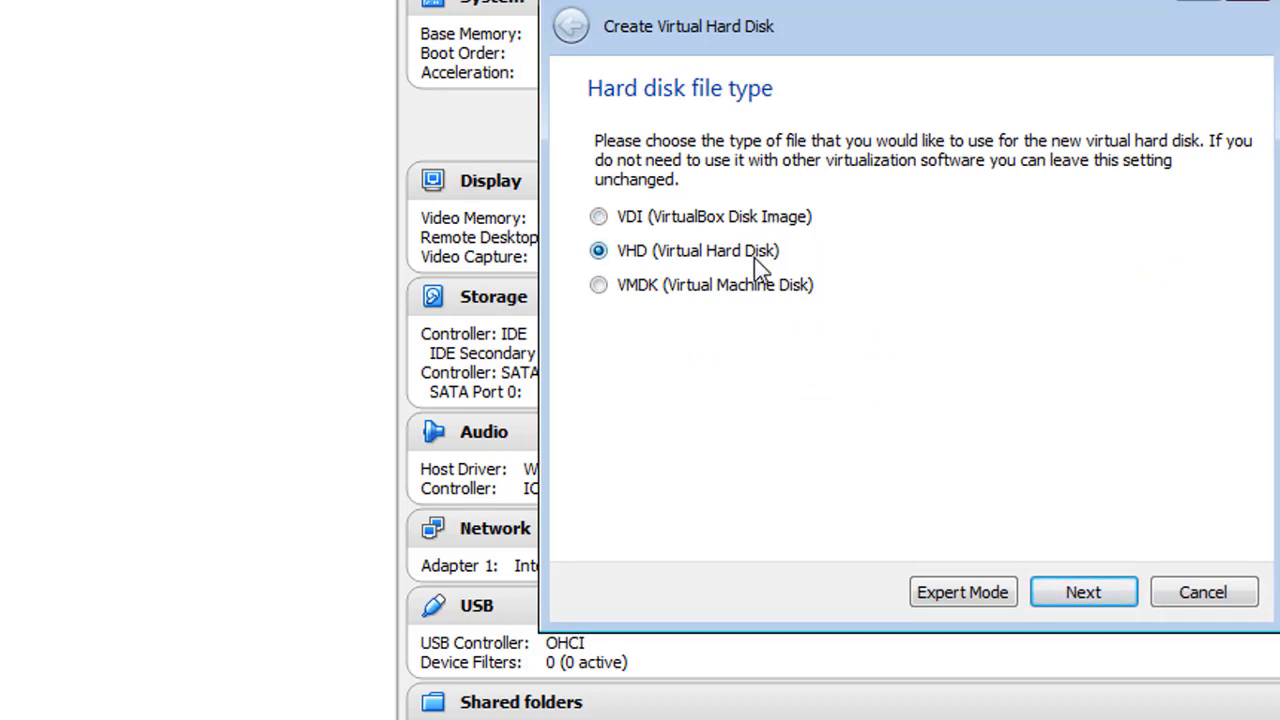
pyautogui.click(1088, 597)
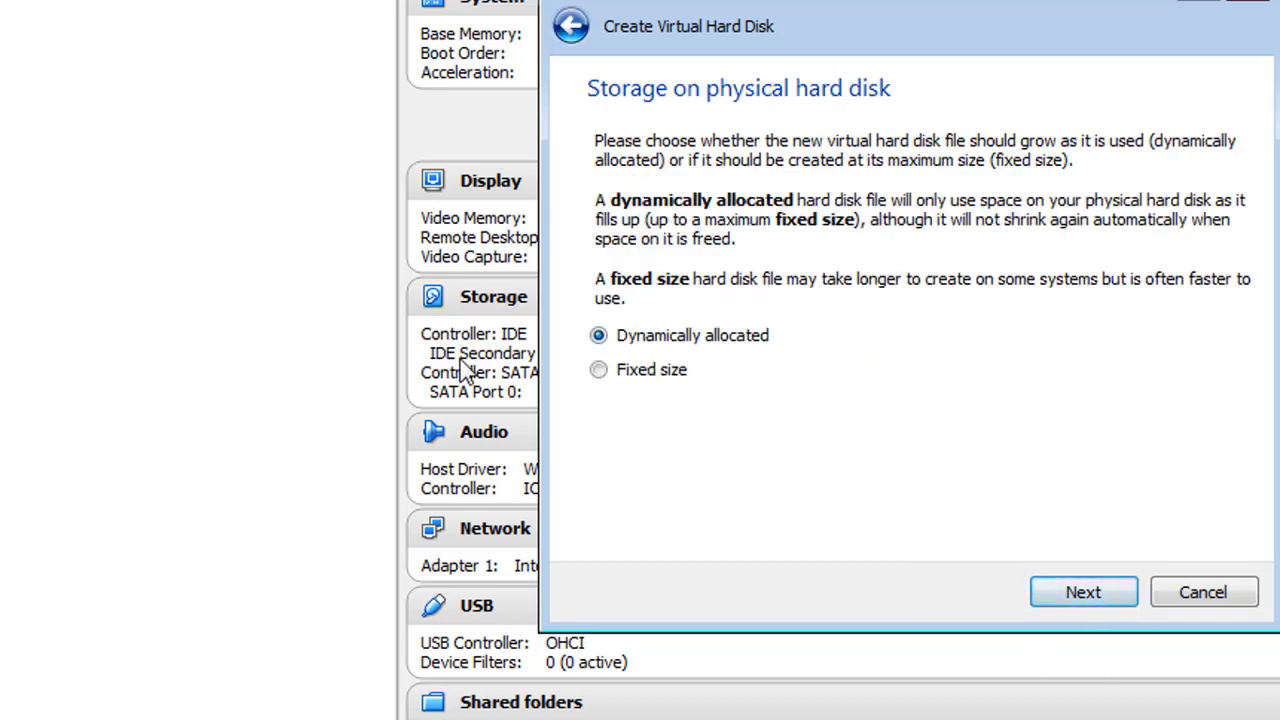
# Step: Create the virtual hard disk with a fixed size of about 4.01 GB and start the new Android virtual machine
pyautogui.click(604, 372)
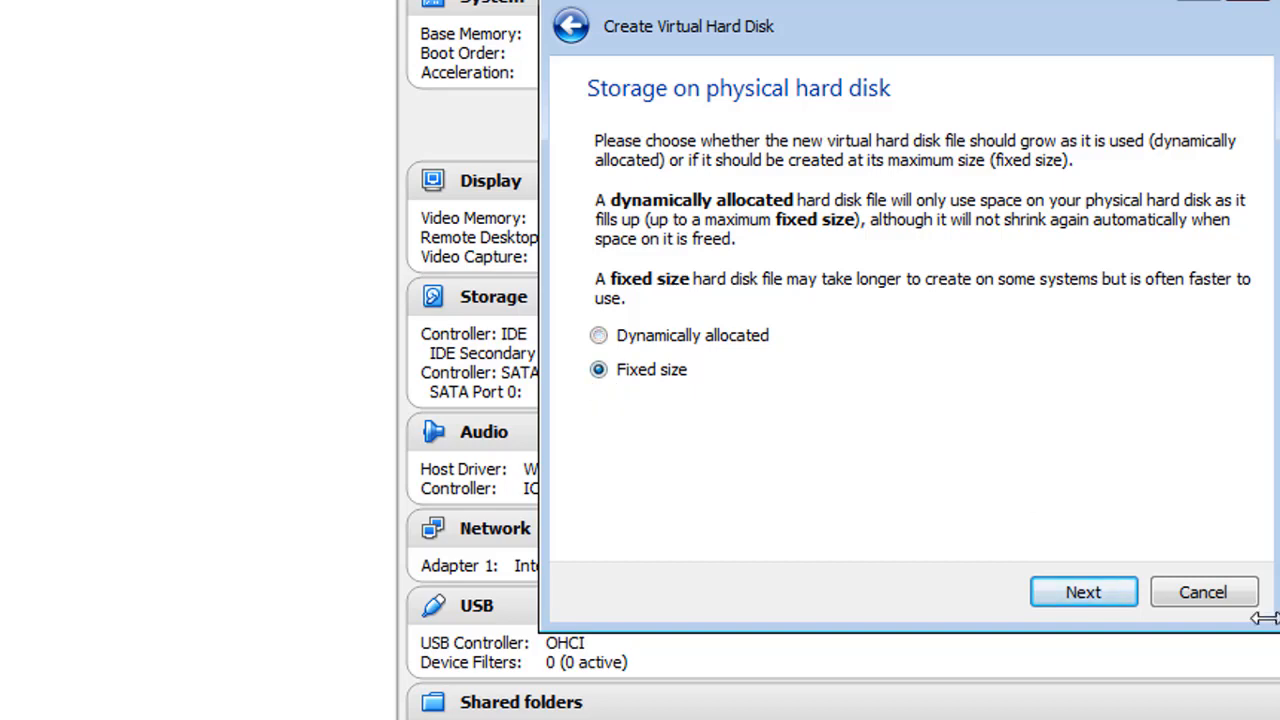
pyautogui.click(1092, 600)
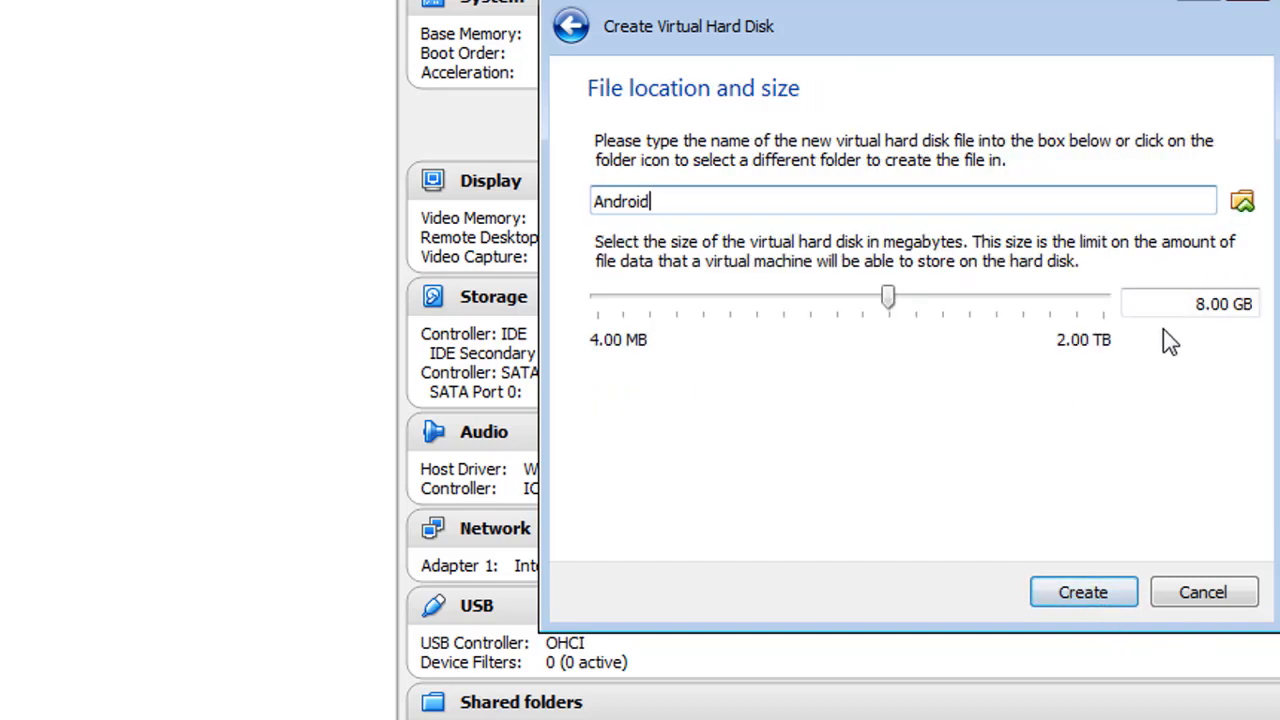
pyautogui.moveTo(888, 297); pyautogui.dragTo(867, 314)
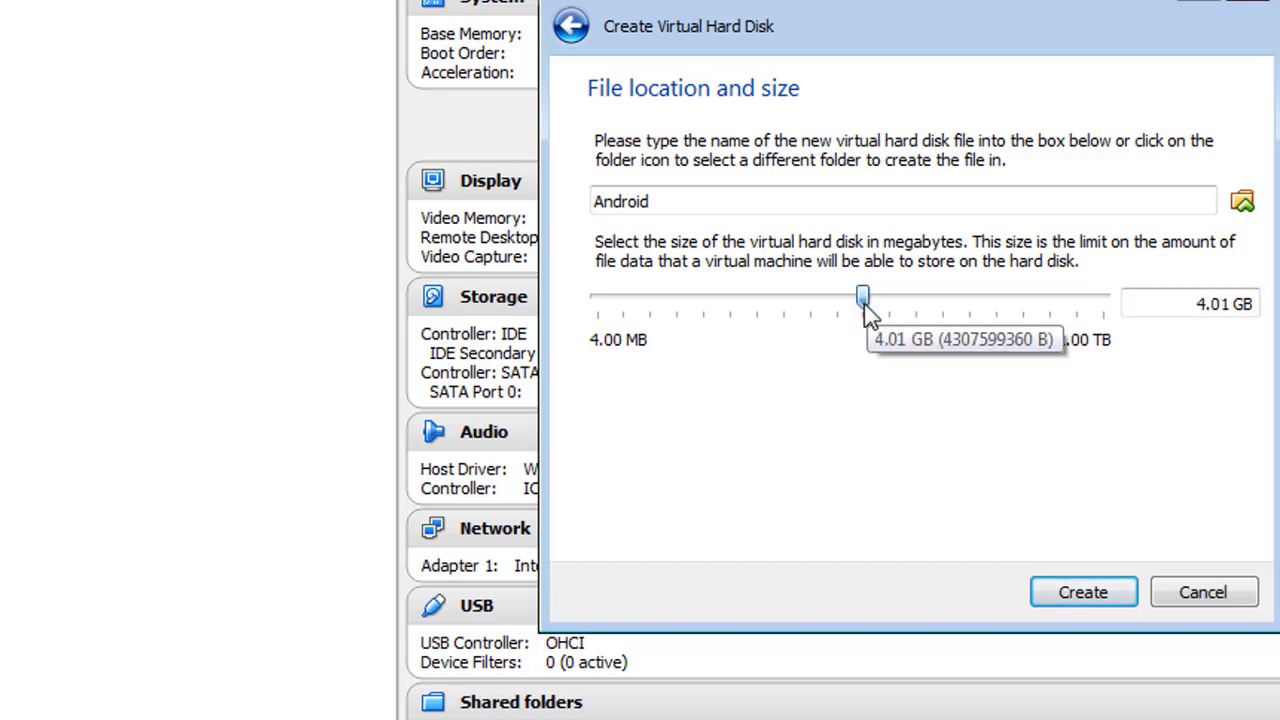
pyautogui.click(1046, 603)
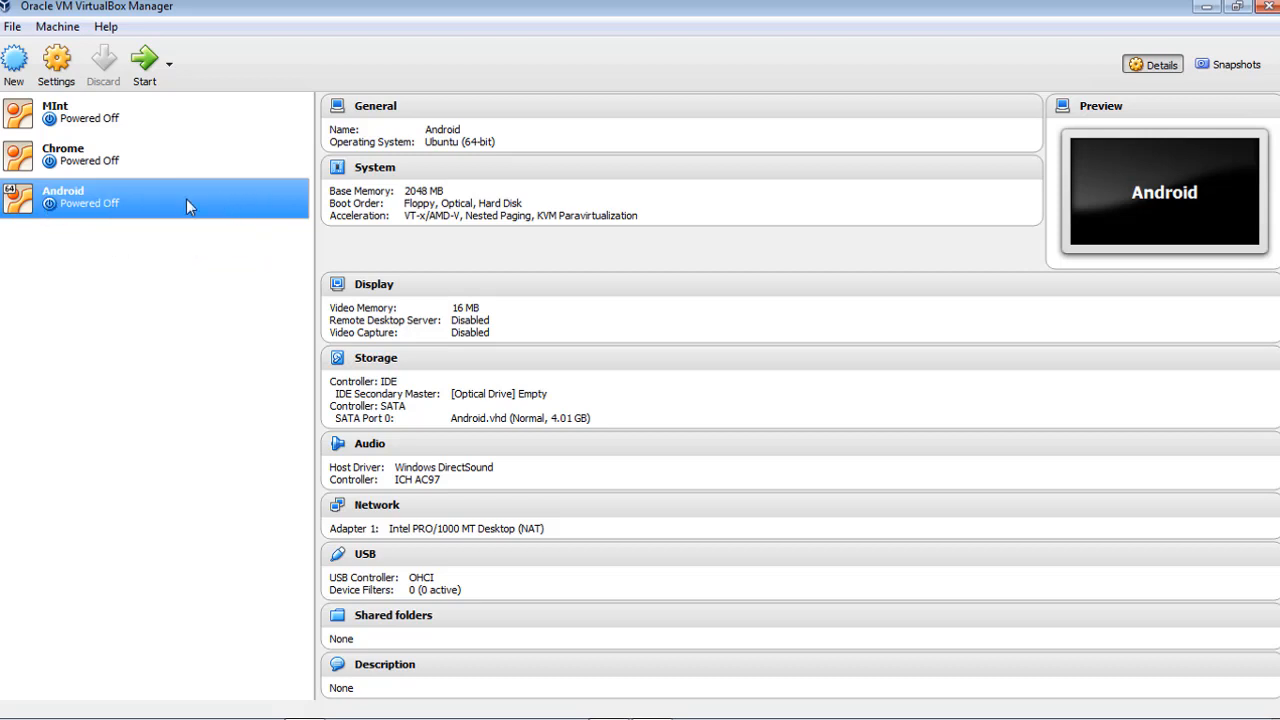
pyautogui.doubleClick(110, 205)
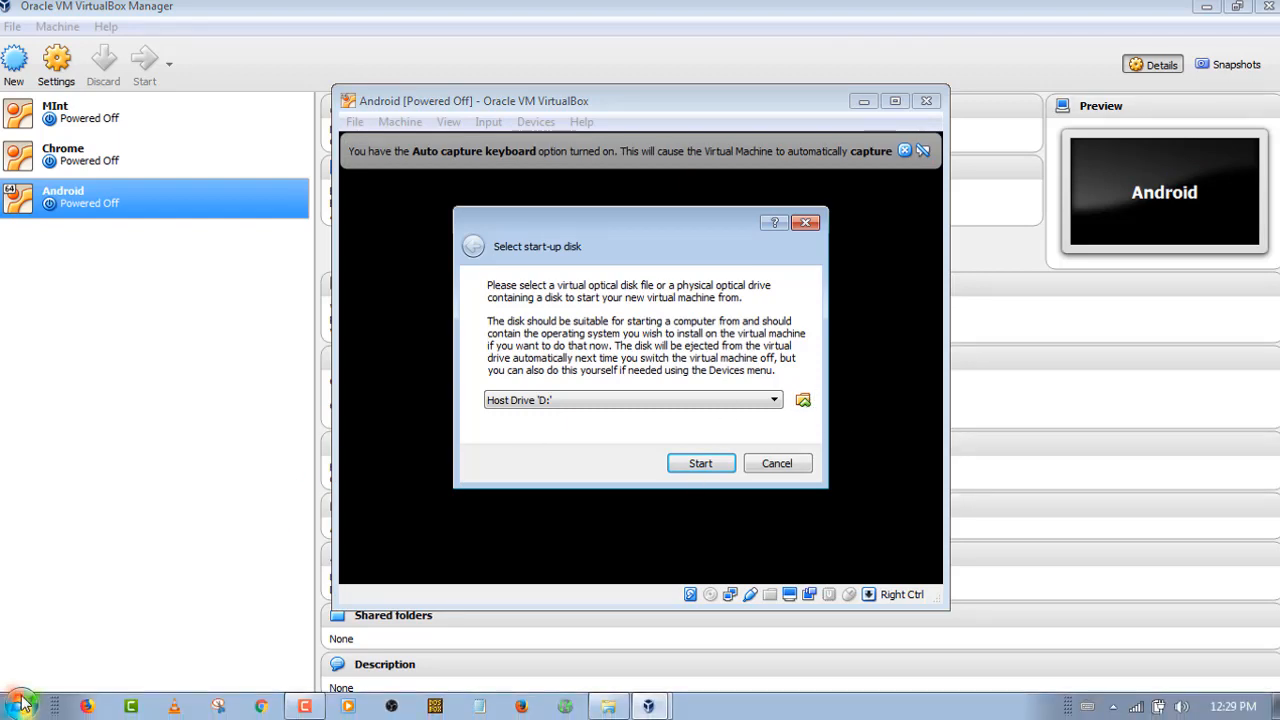
# Step: Cut android-x86_64-7.1-r2.iso from the Downloads folder in the user's home folder and close the file browser
pyautogui.click(20, 706)
pyautogui.click(300, 82)
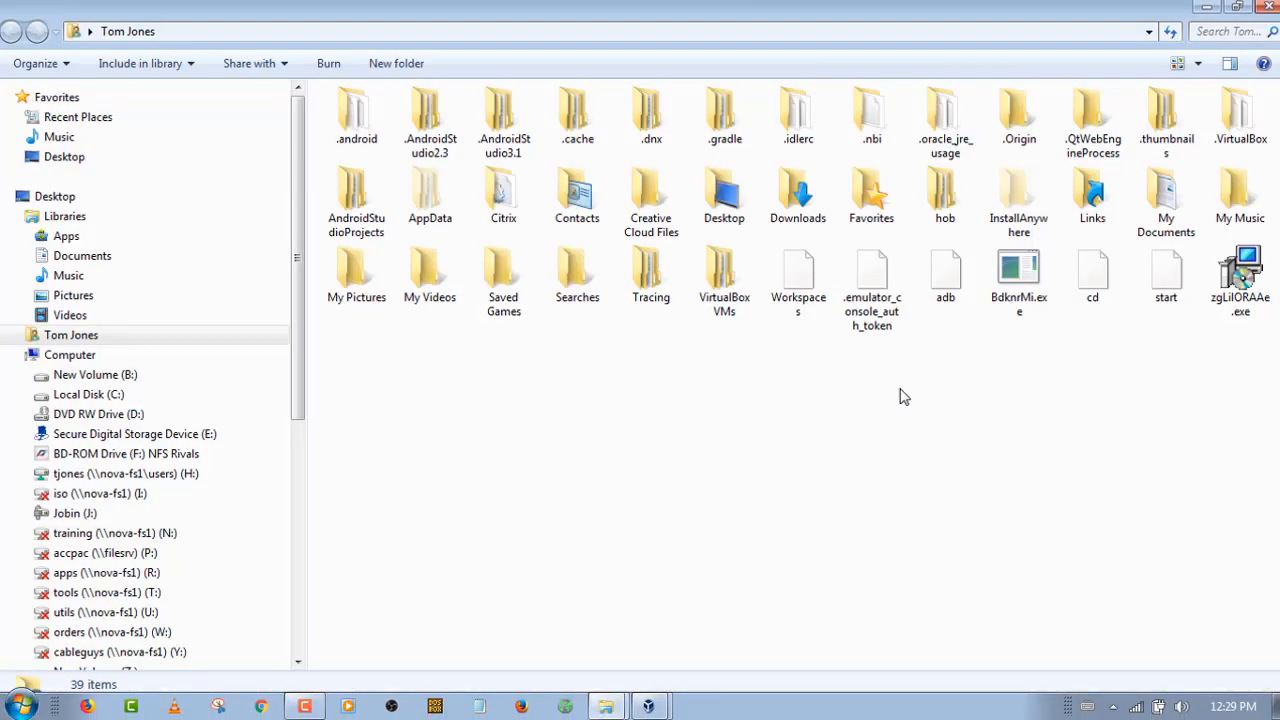
pyautogui.doubleClick(797, 200)
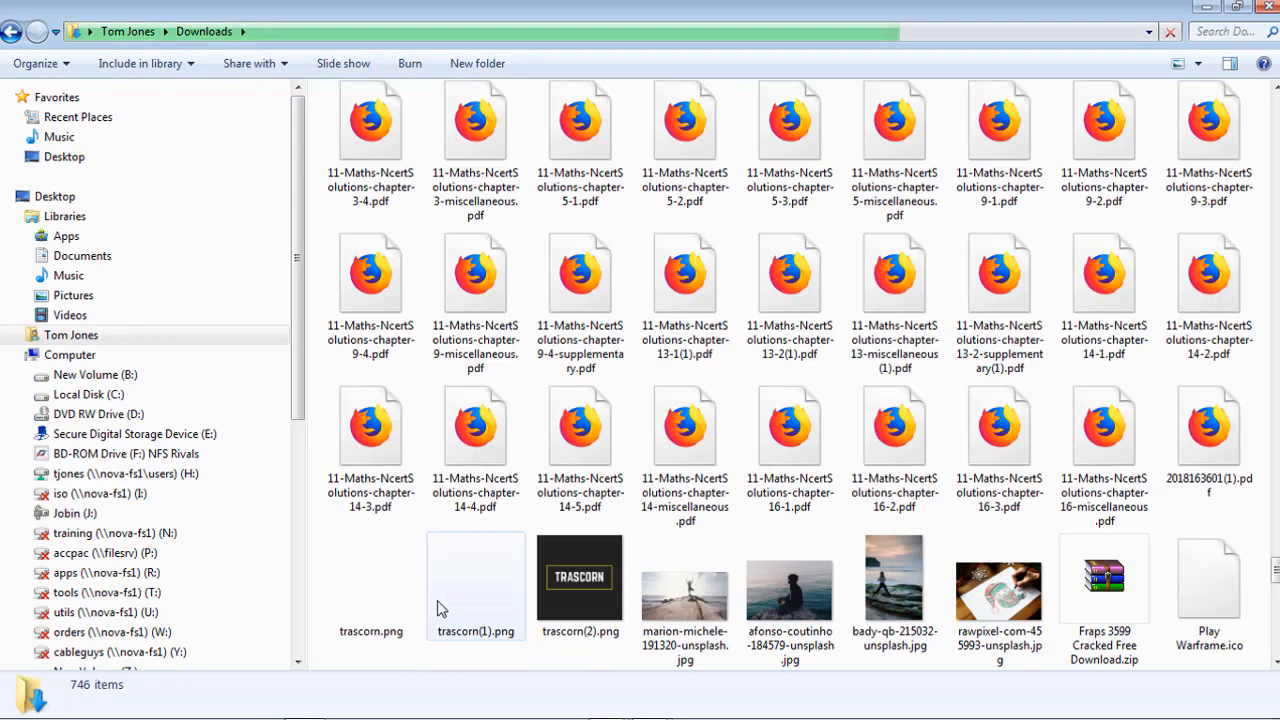
pyautogui.scroll(-20, 437, 606)
pyautogui.click(477, 594)
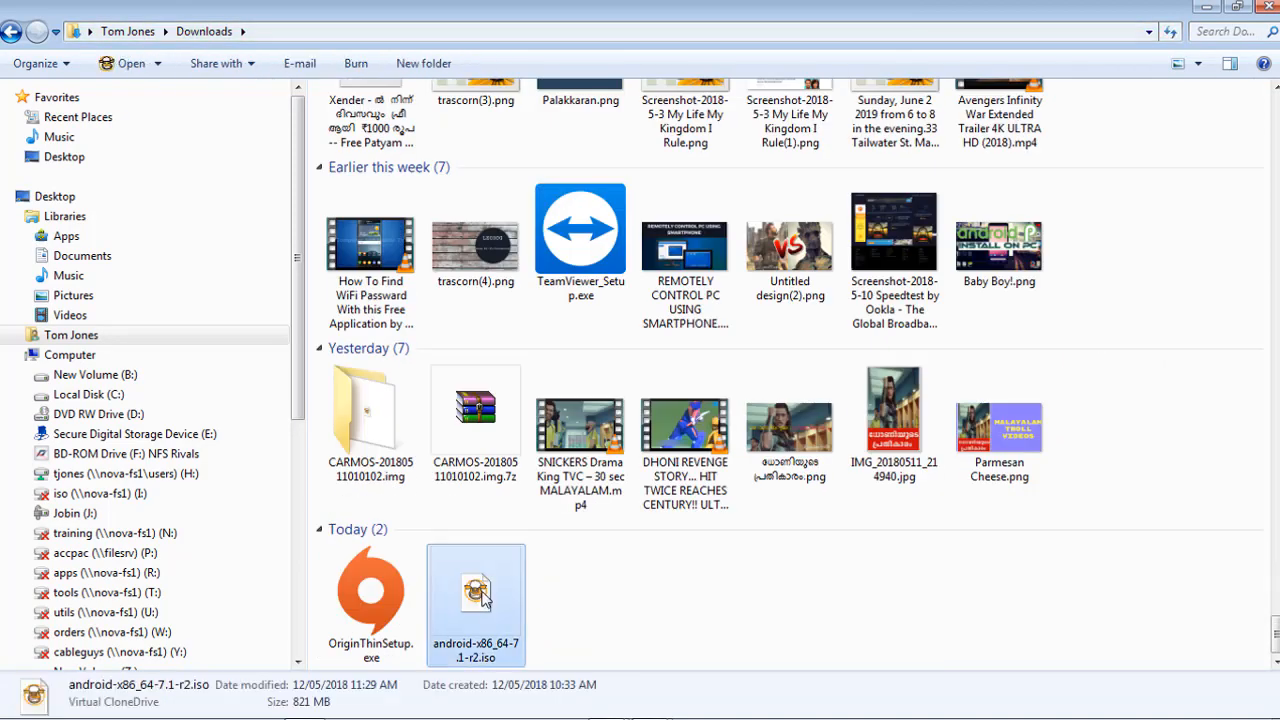
pyautogui.rightClick(478, 596)
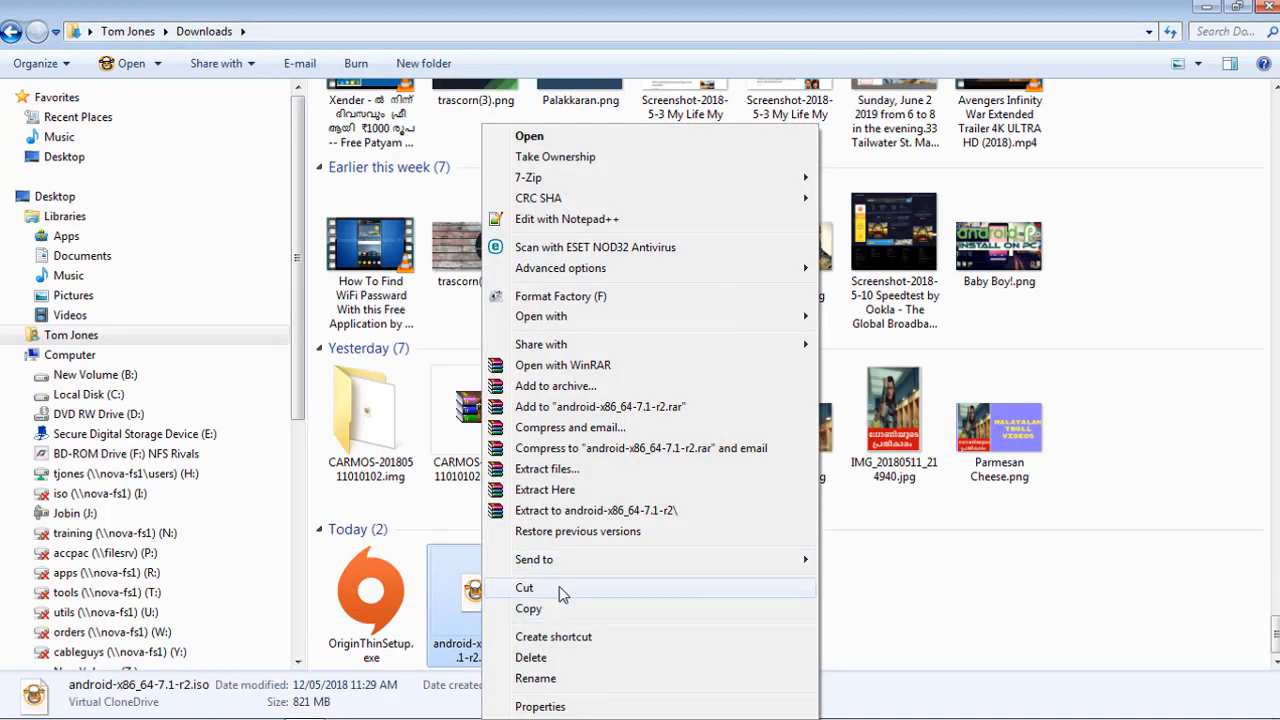
pyautogui.click(559, 587)
pyautogui.click(1268, 7)
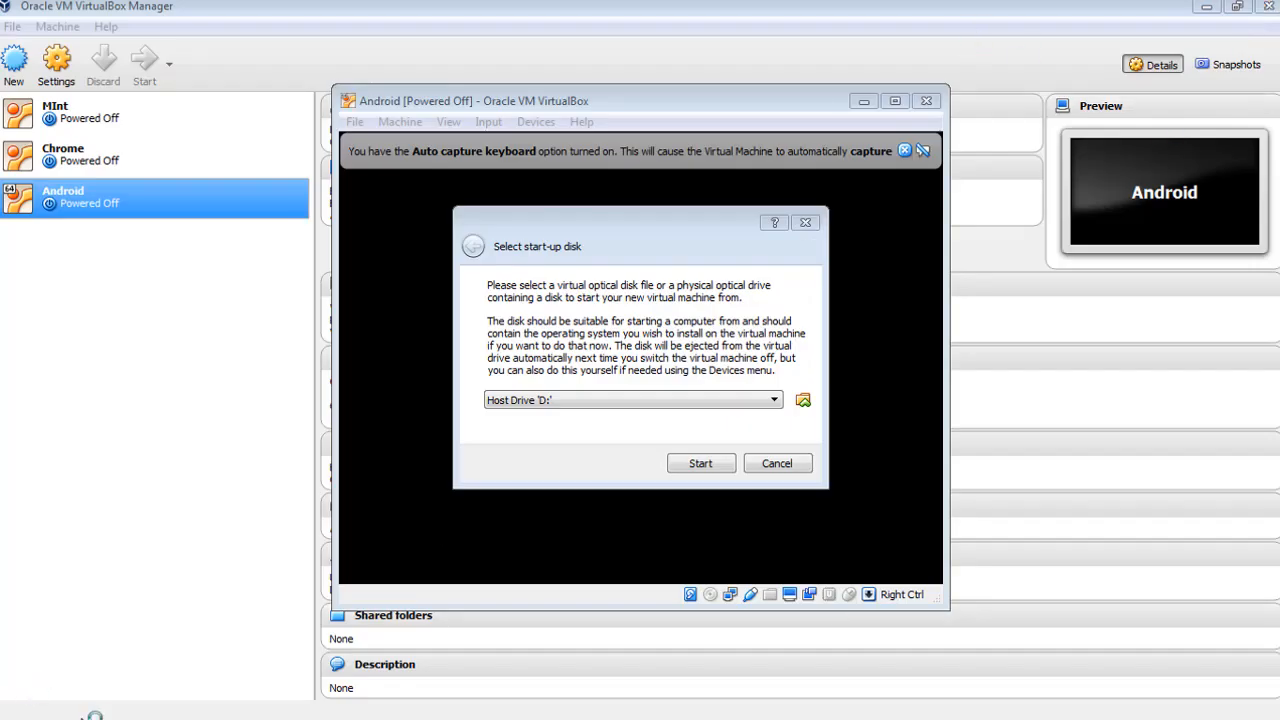
# Step: Show the Windows desktop and paste the cut android-x86_64-7.1-r2.iso file onto it
pyautogui.press('super')
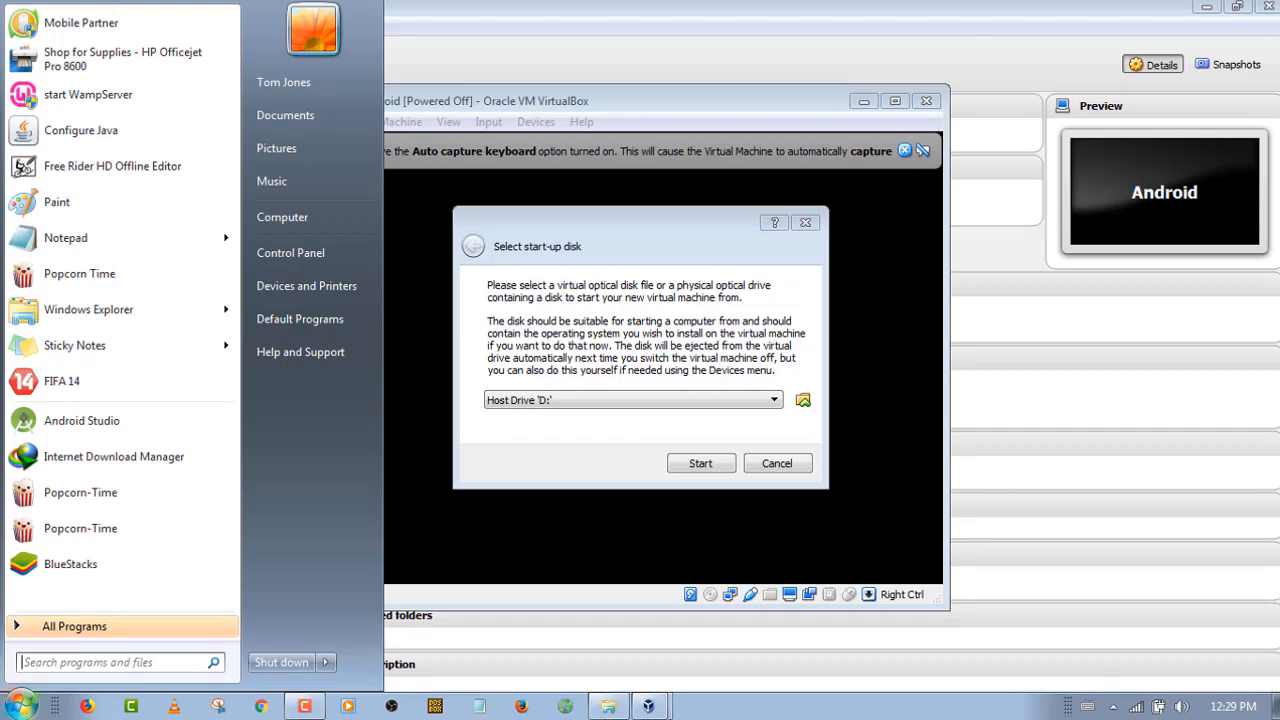
pyautogui.click(1275, 707)
pyautogui.click(1275, 707)
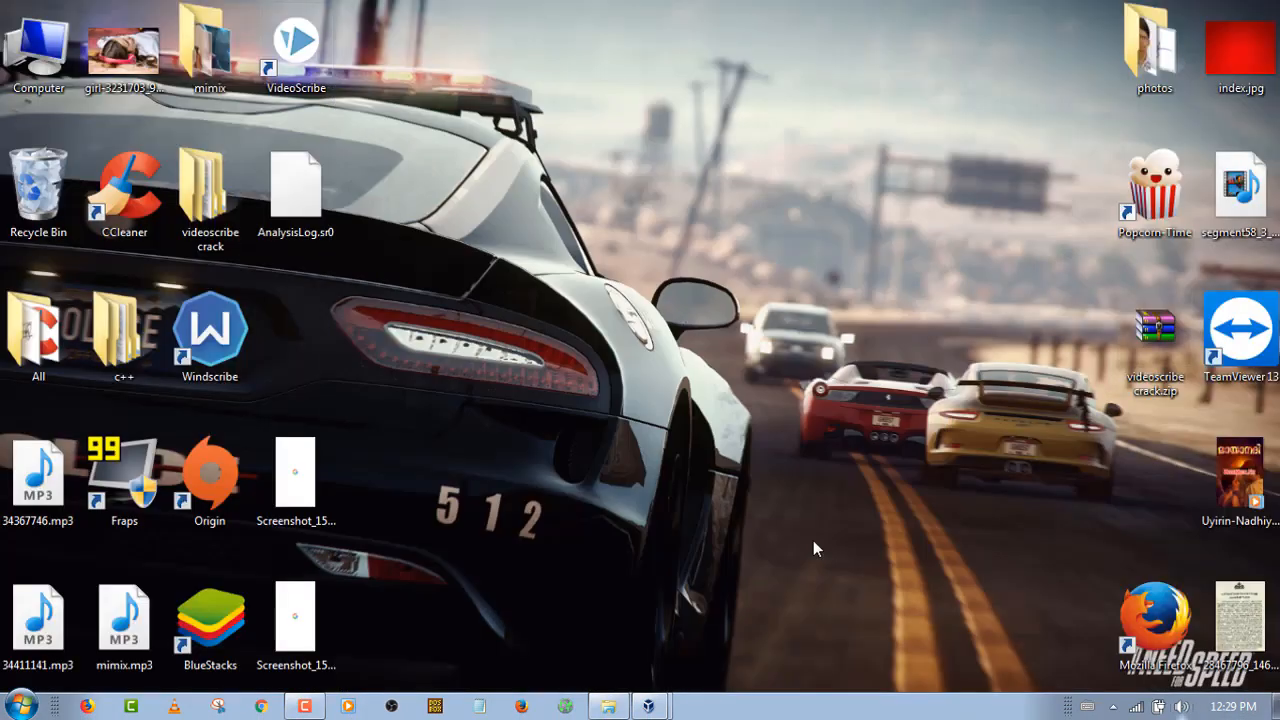
pyautogui.rightClick(790, 313)
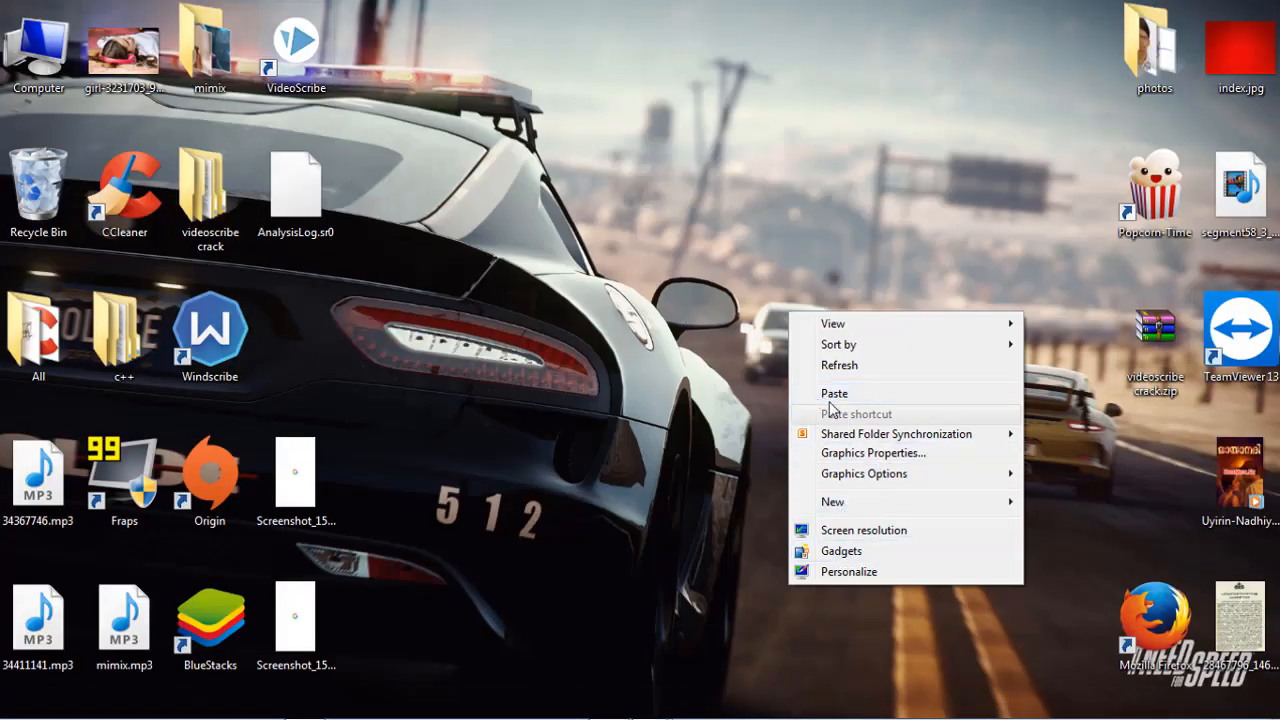
pyautogui.click(834, 393)
pyautogui.click(813, 367)
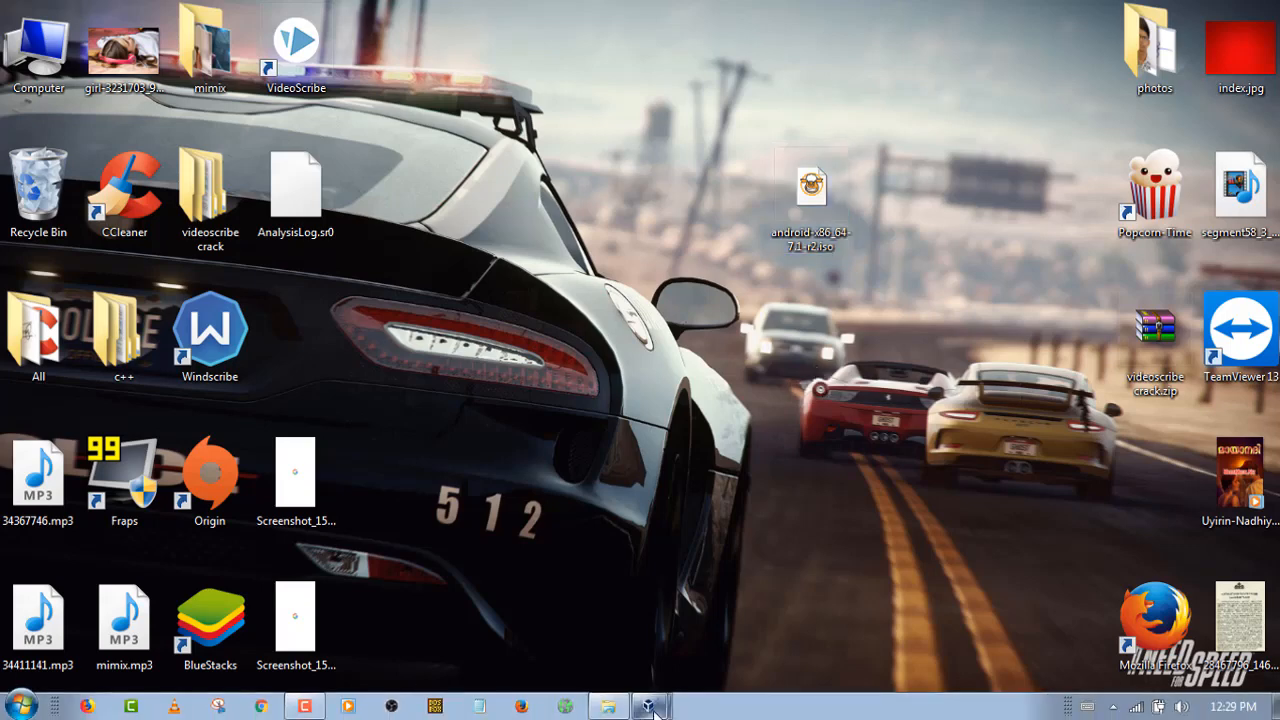
# Step: Return to the Android virtual machine, choose android-x86_64-7.1-r2.iso from the Desktop as the start-up disk, and start it
pyautogui.moveTo(648, 706)
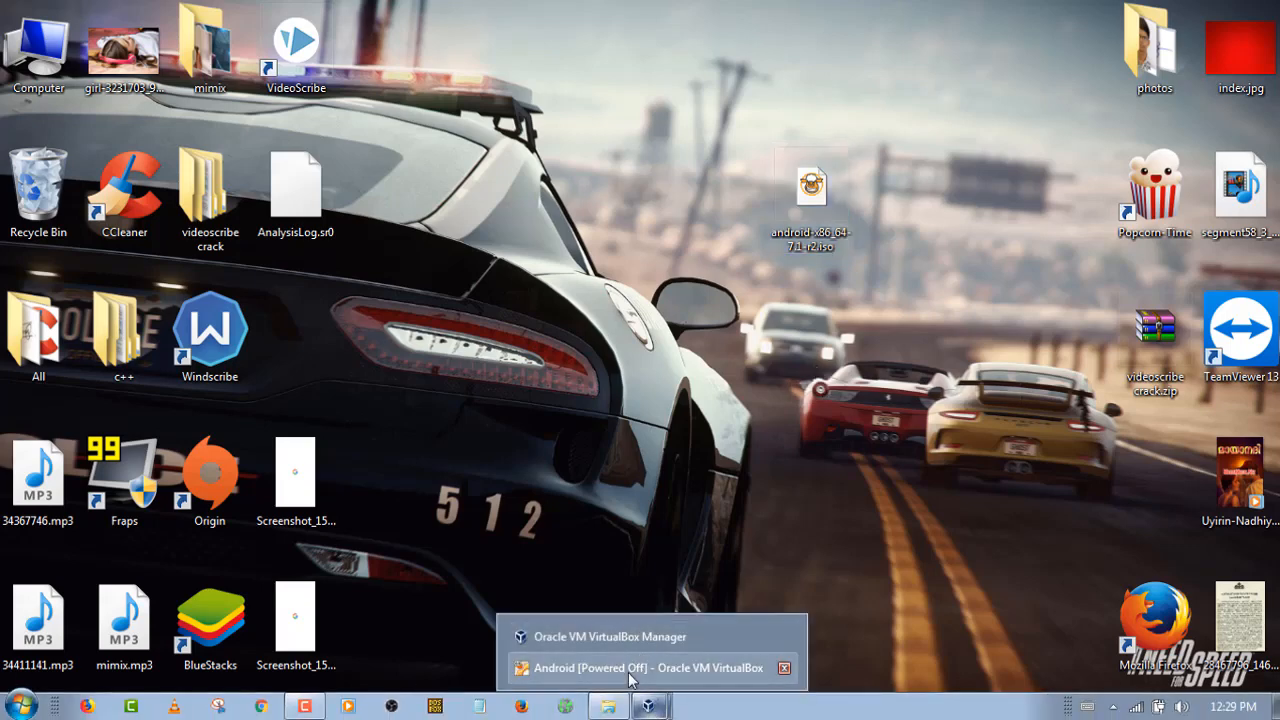
pyautogui.click(630, 668)
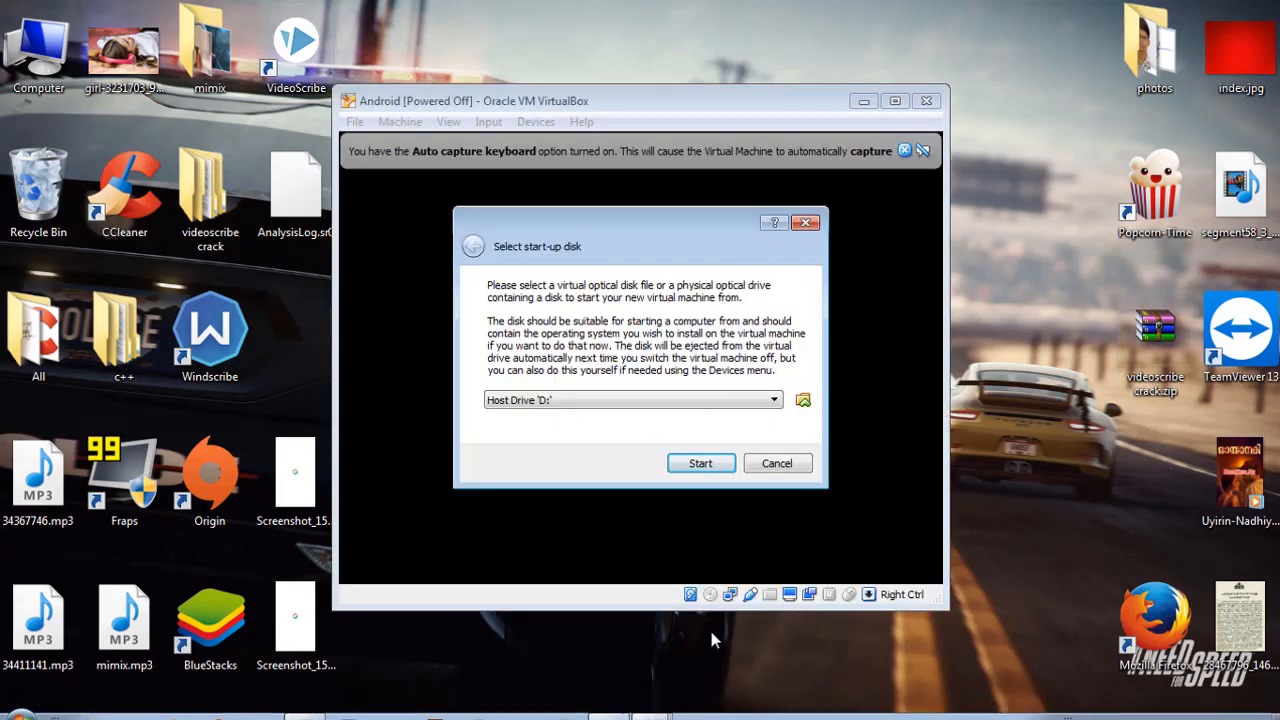
pyautogui.click(810, 400)
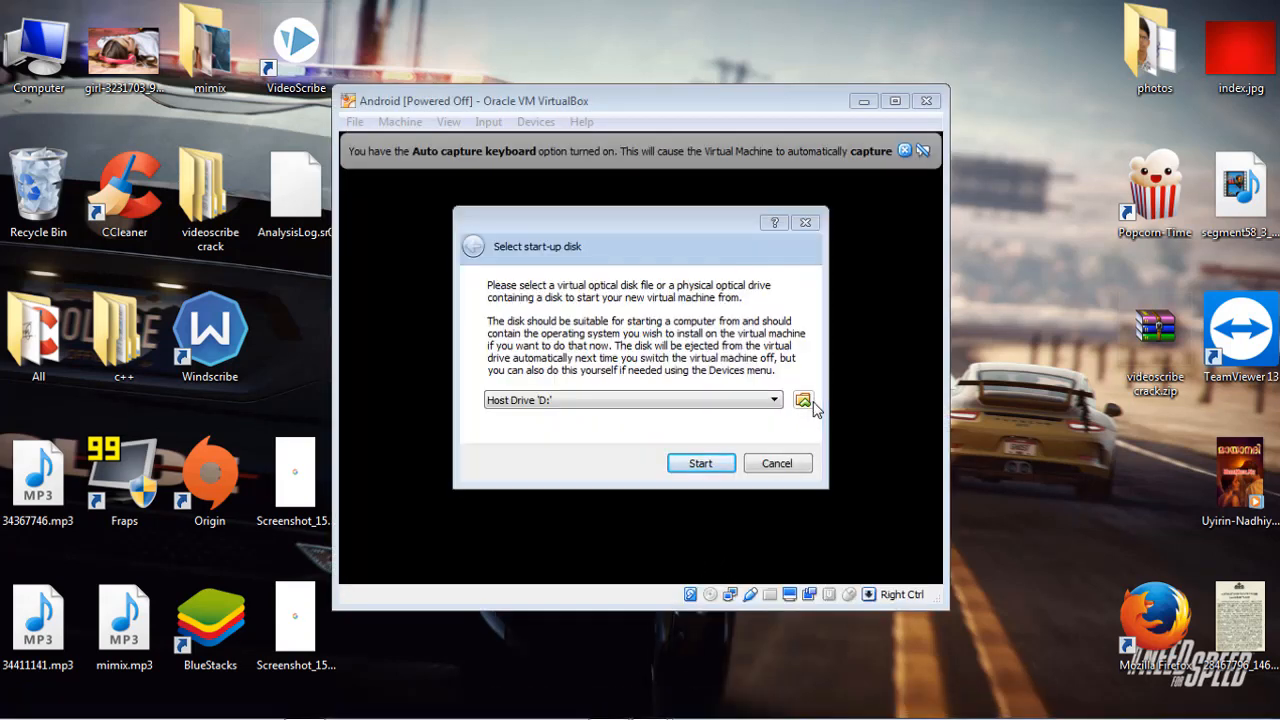
pyautogui.click(527, 441)
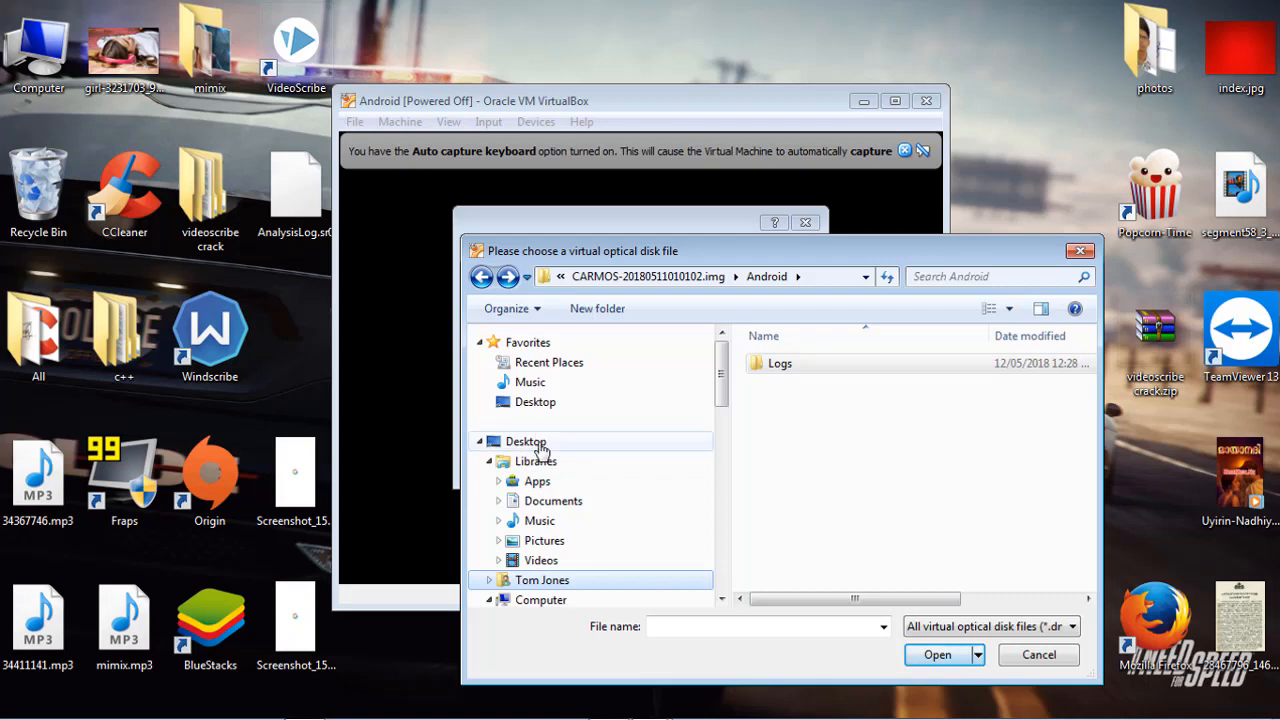
pyautogui.doubleClick(815, 340)
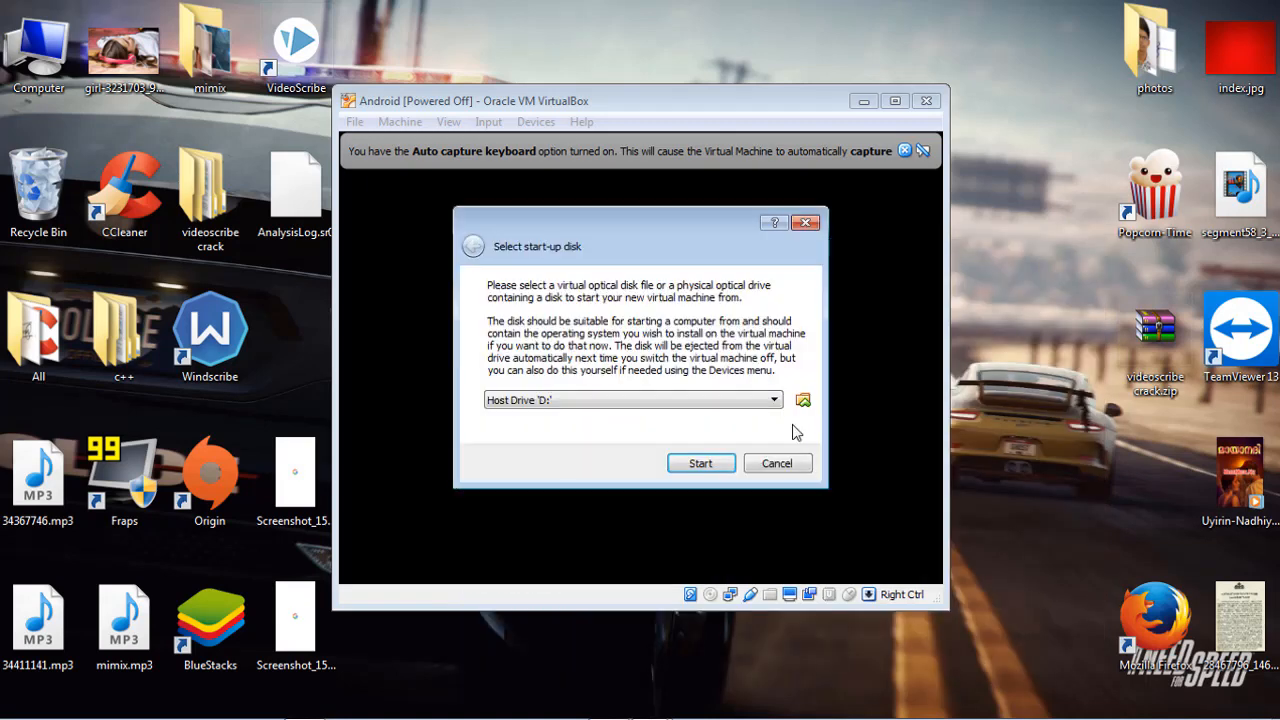
pyautogui.click(700, 464)
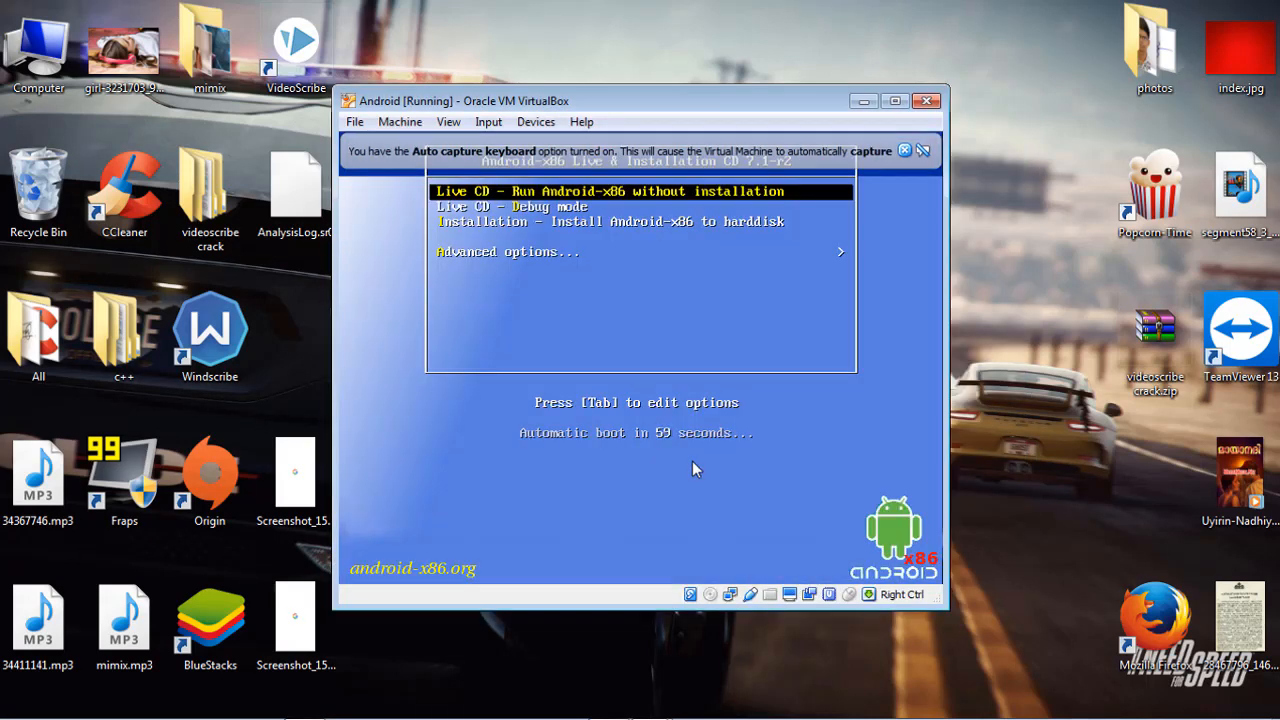
# Step: Boot the virtual machine with the Live CD option that runs Android-x86 without installation
pyautogui.press('Down')
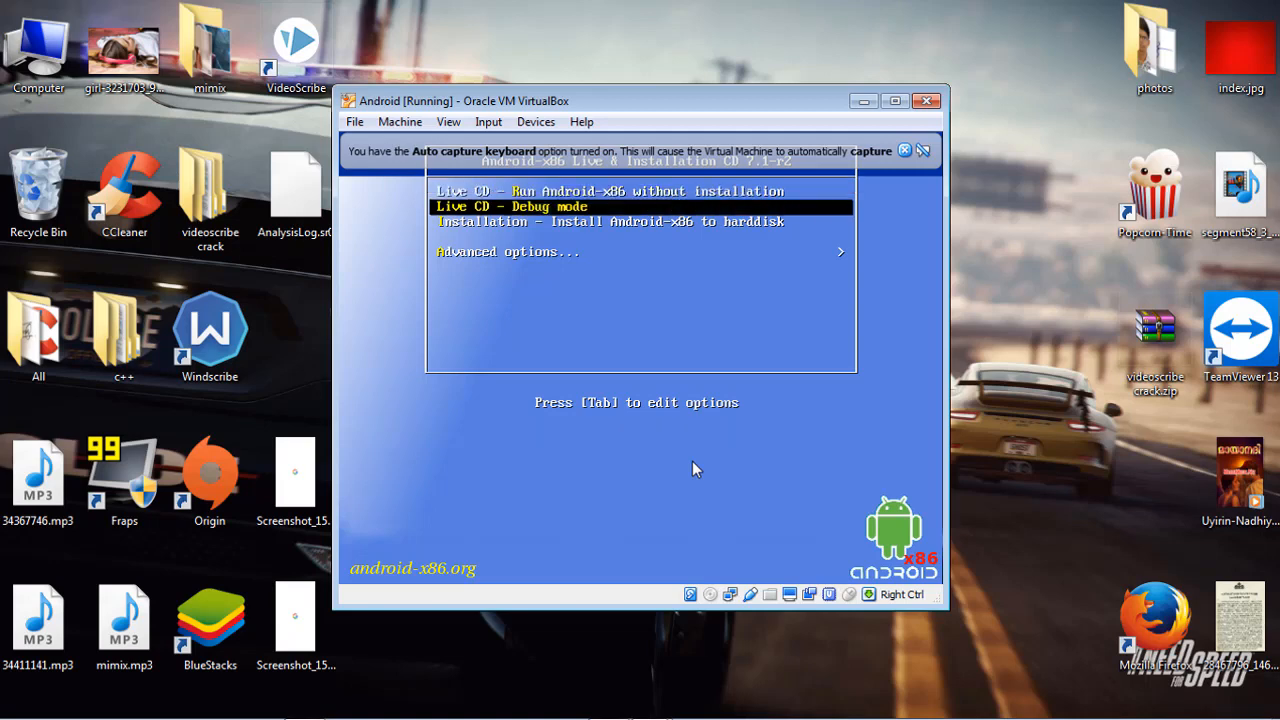
pyautogui.press('Up')
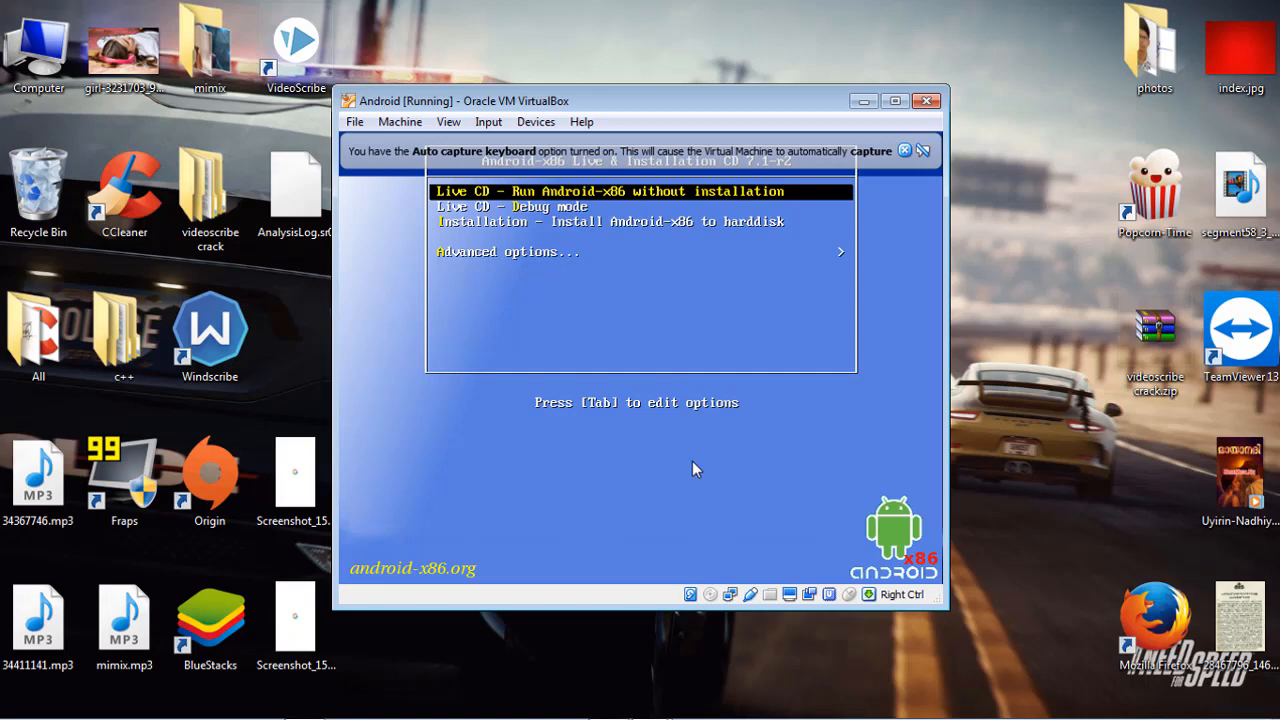
pyautogui.press('Return')
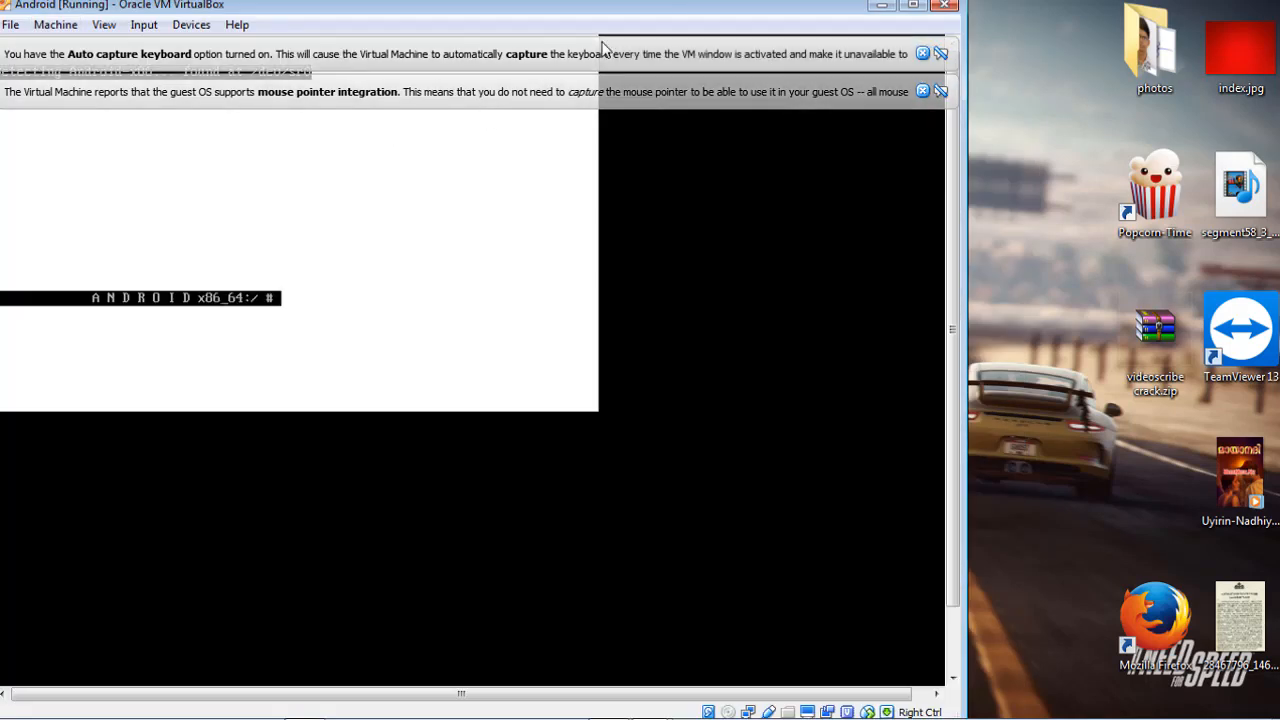
# Step: Dismiss the keyboard capture and mouse integration notices and switch the virtual machine window to full-screen mode
pyautogui.click(922, 54)
pyautogui.click(922, 53)
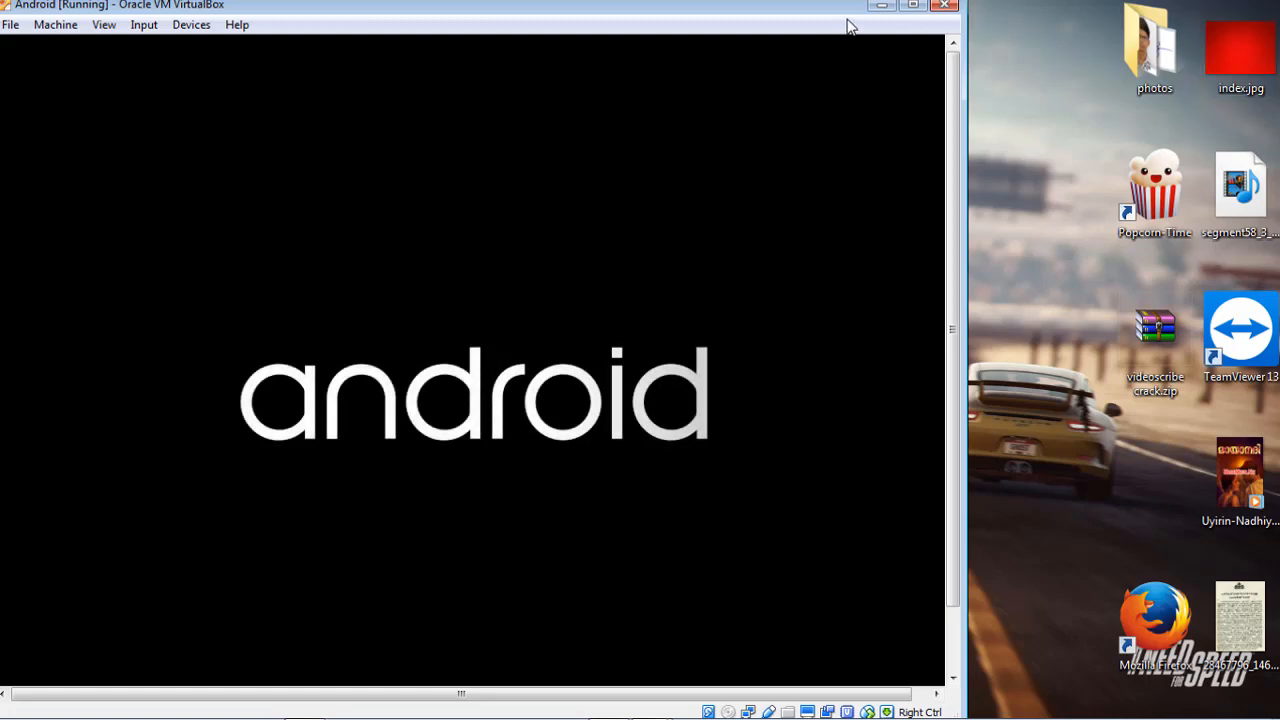
pyautogui.click(104, 24)
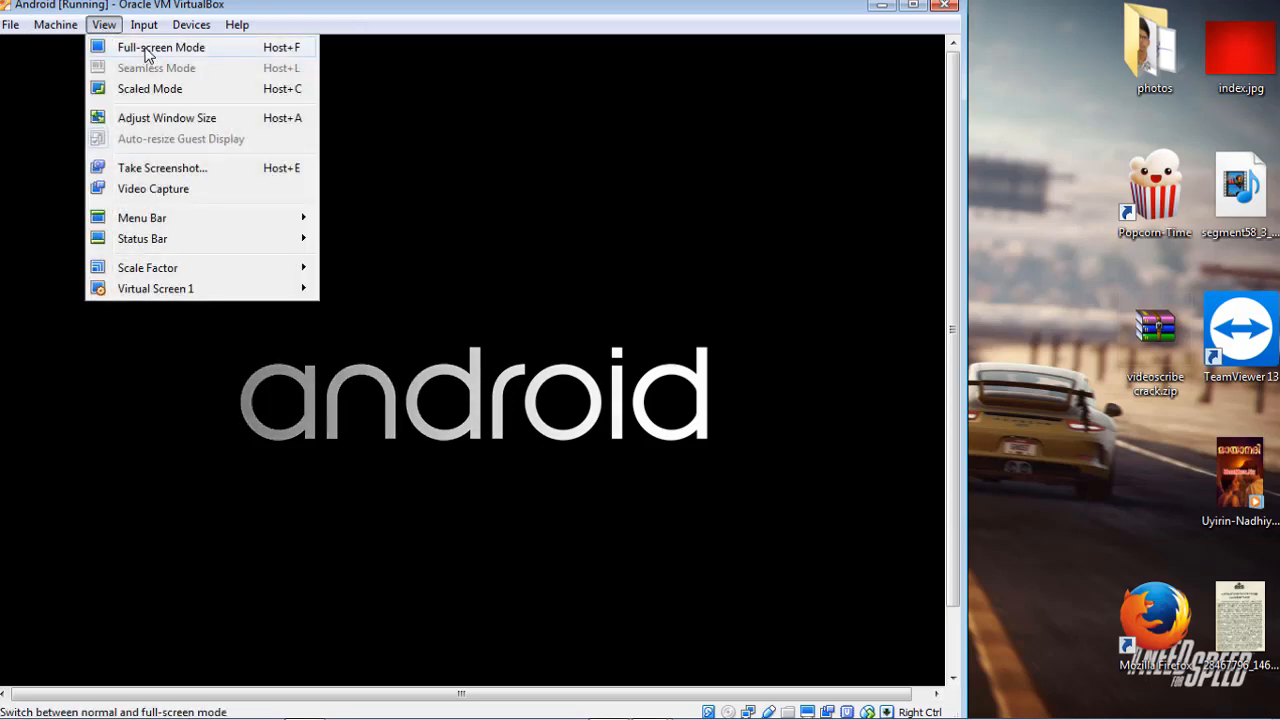
pyautogui.click(145, 50)
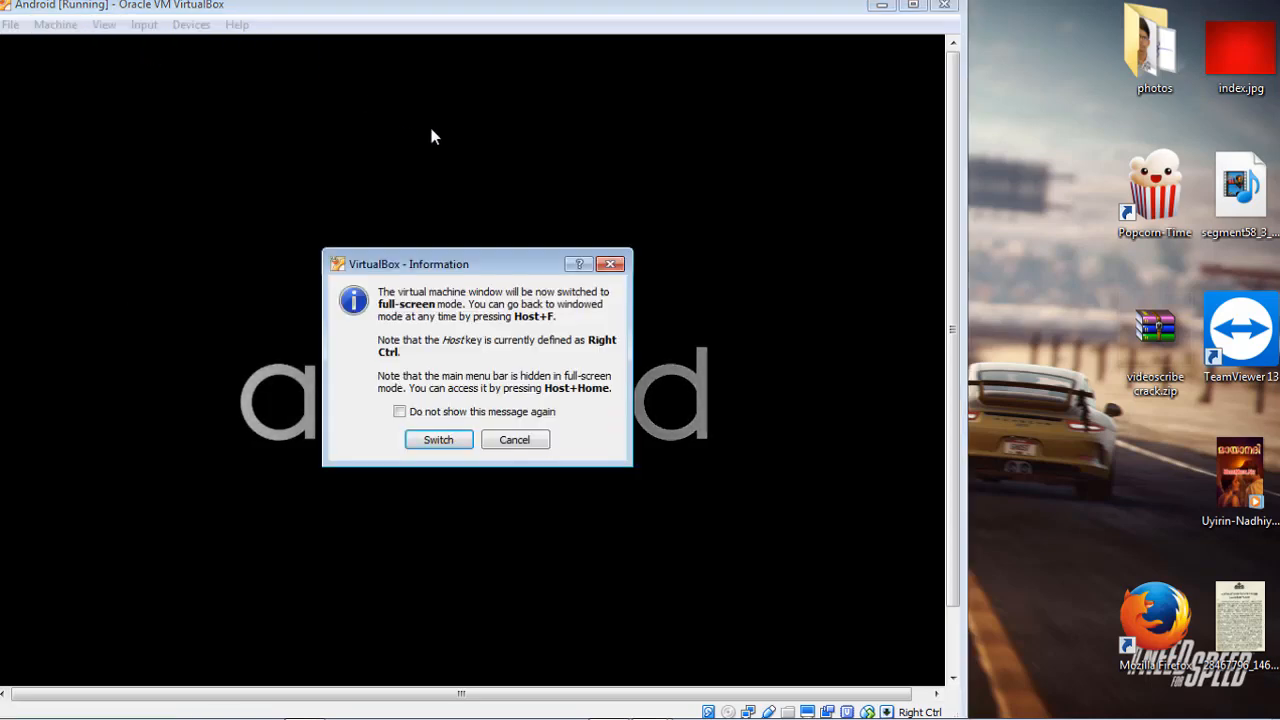
pyautogui.click(434, 442)
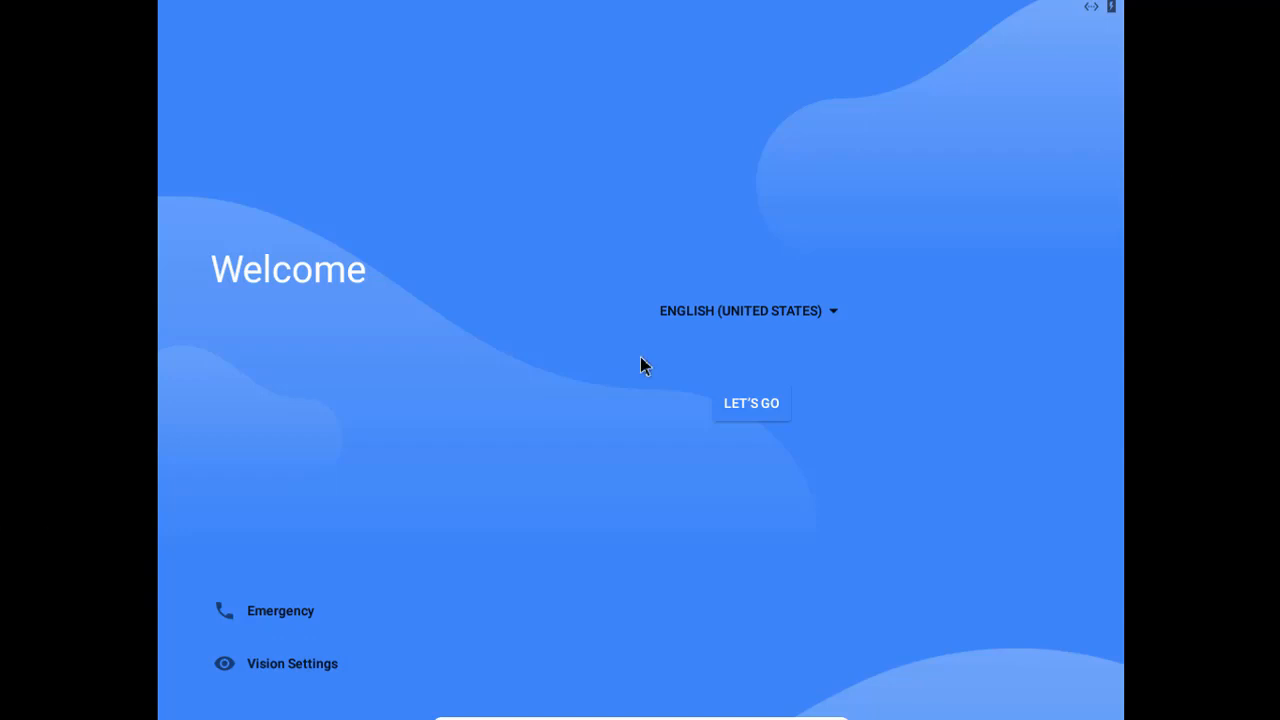
# Step: Start the Android setup in English (United States), set the device up as new, and skip the Google Account sign-in
pyautogui.click(763, 413)
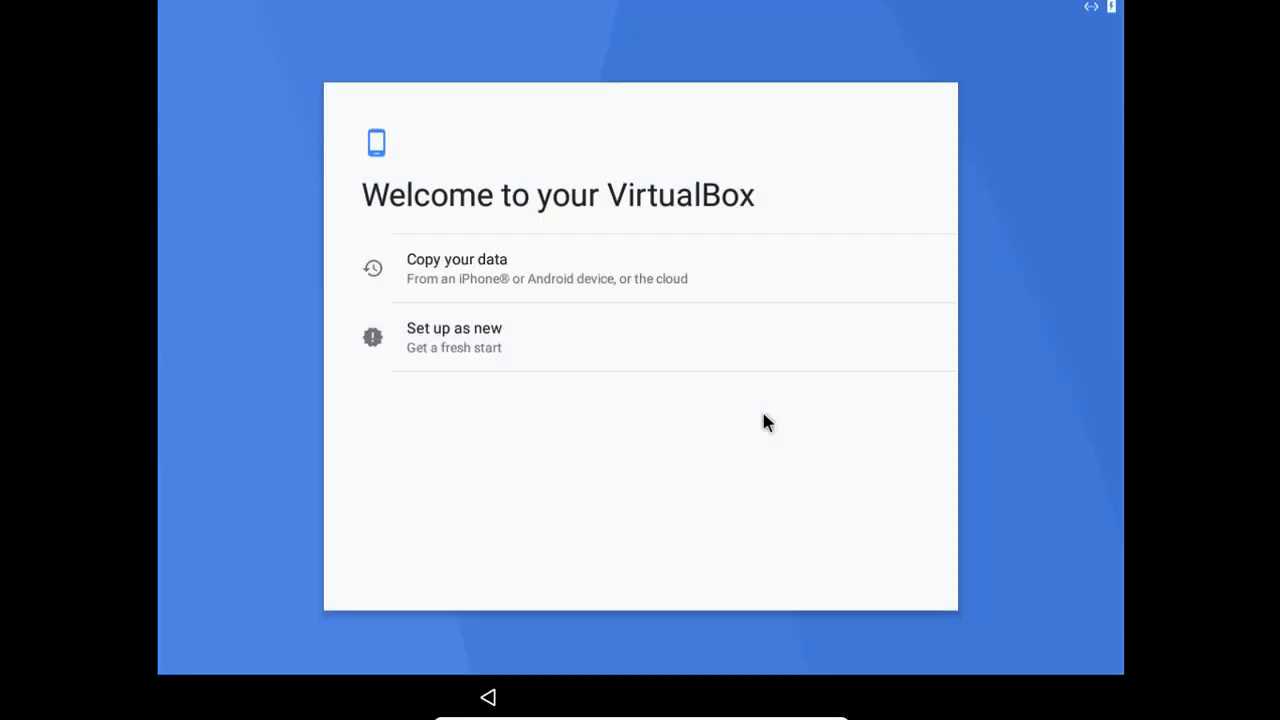
pyautogui.click(739, 332)
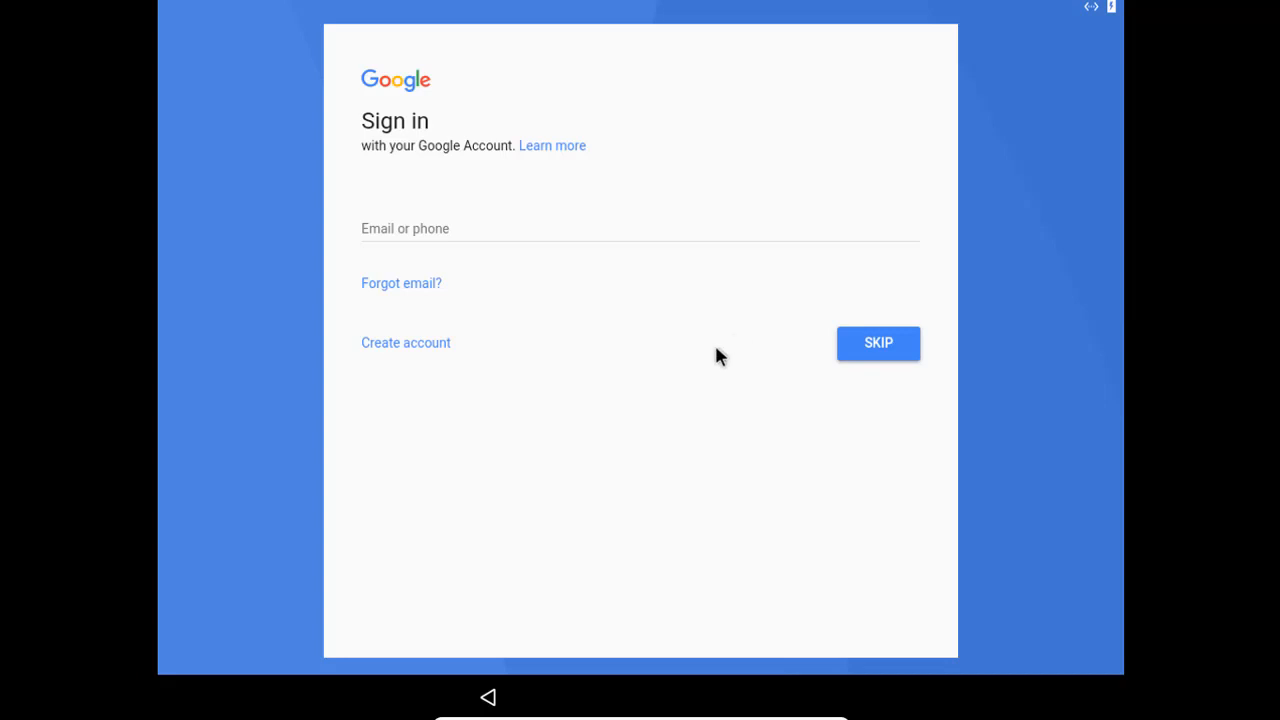
pyautogui.click(895, 343)
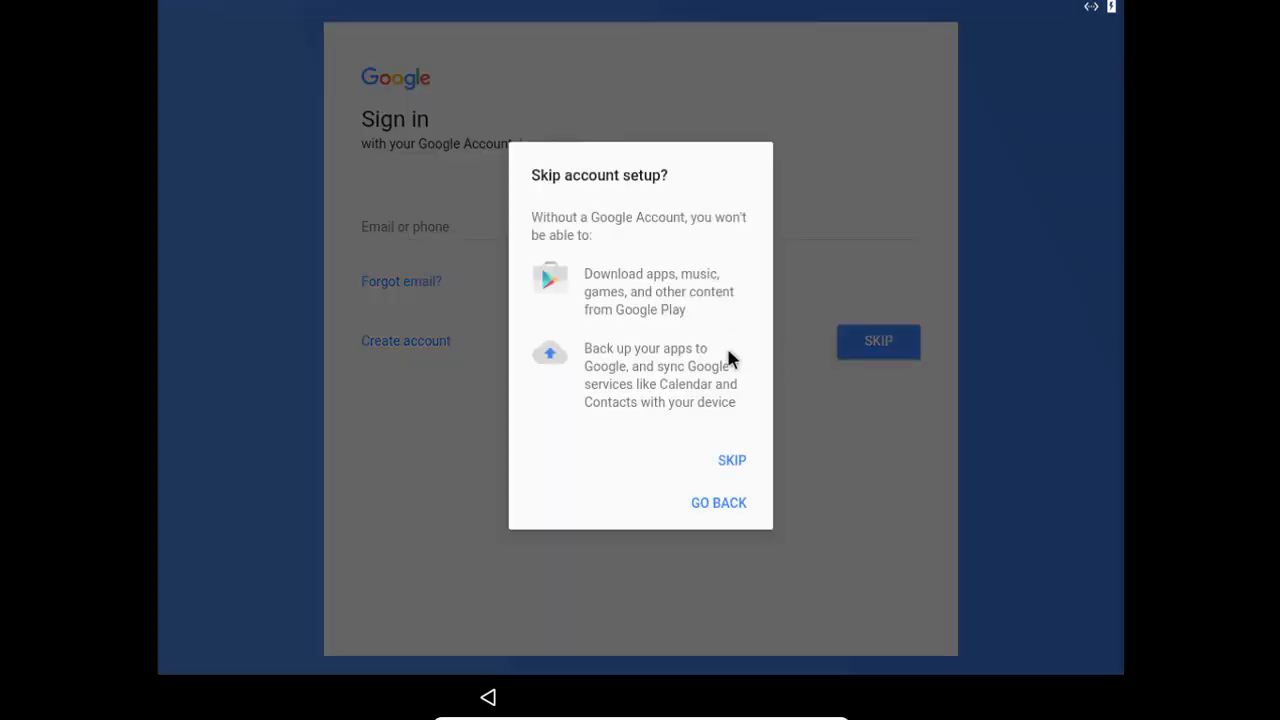
pyautogui.click(731, 463)
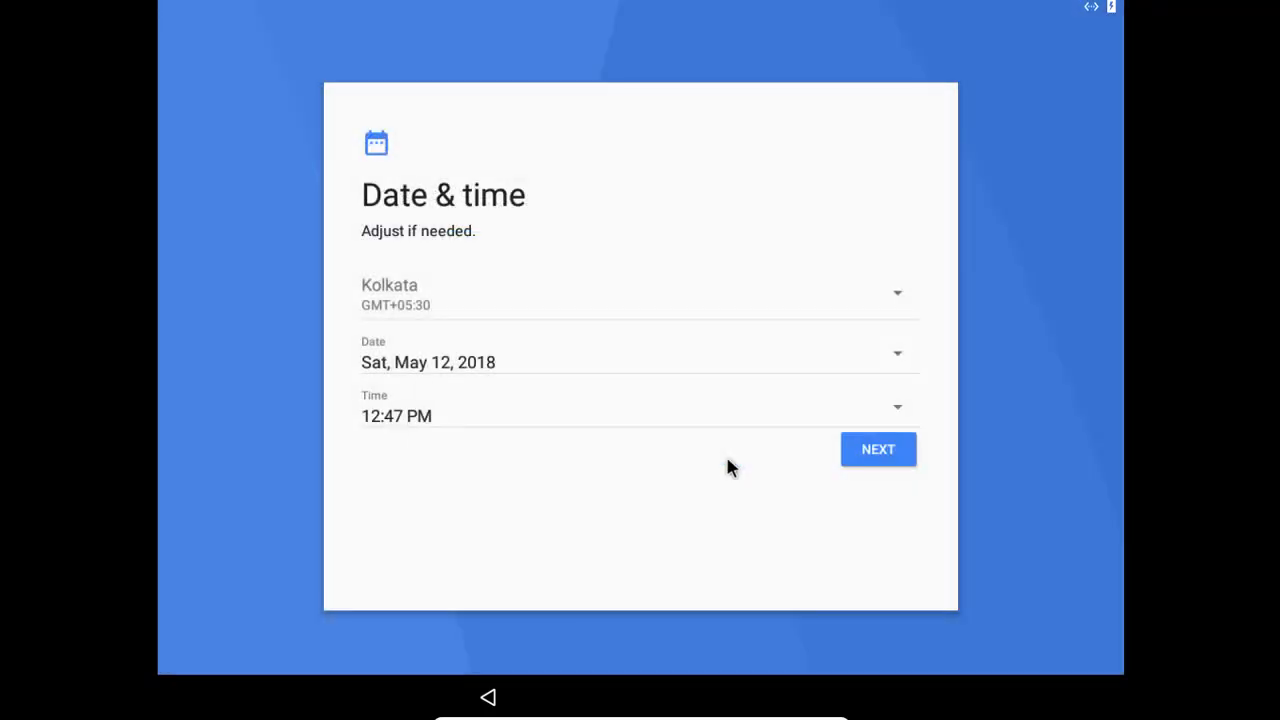
# Step: Accept the preset date and time and enter the owner's full name for the device
pyautogui.click(860, 456)
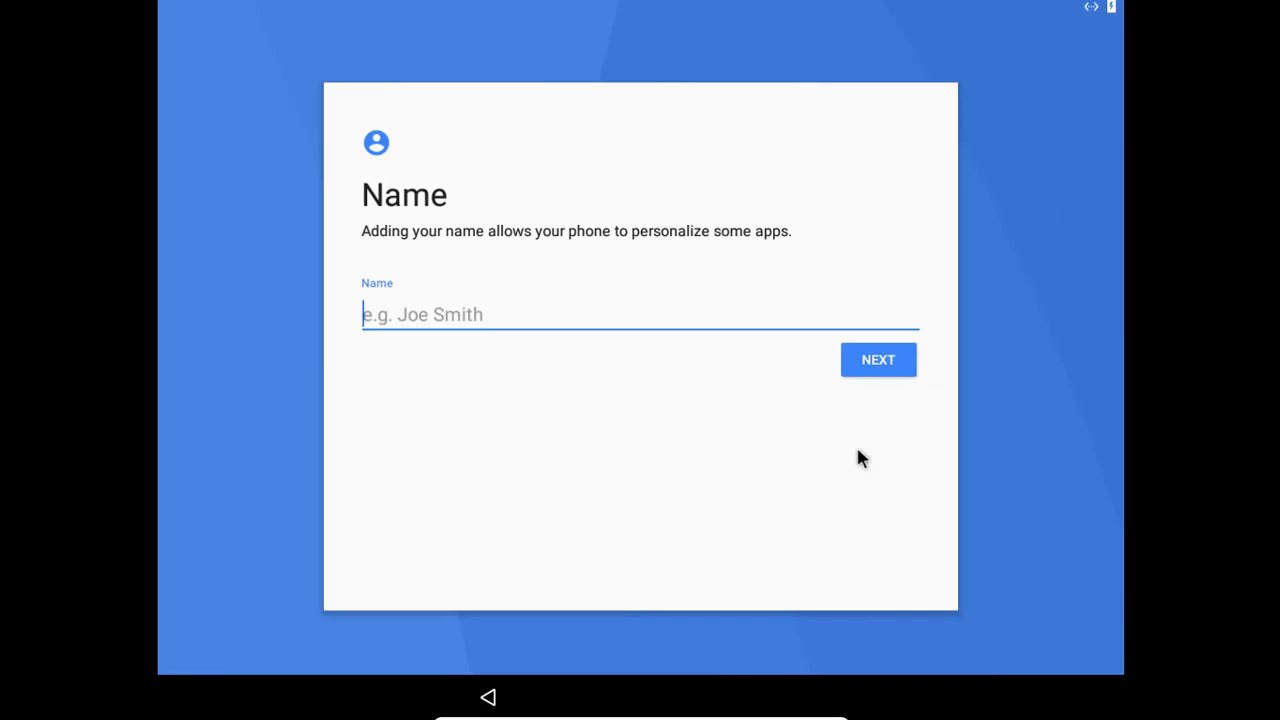
pyautogui.write('Jobin Jose')
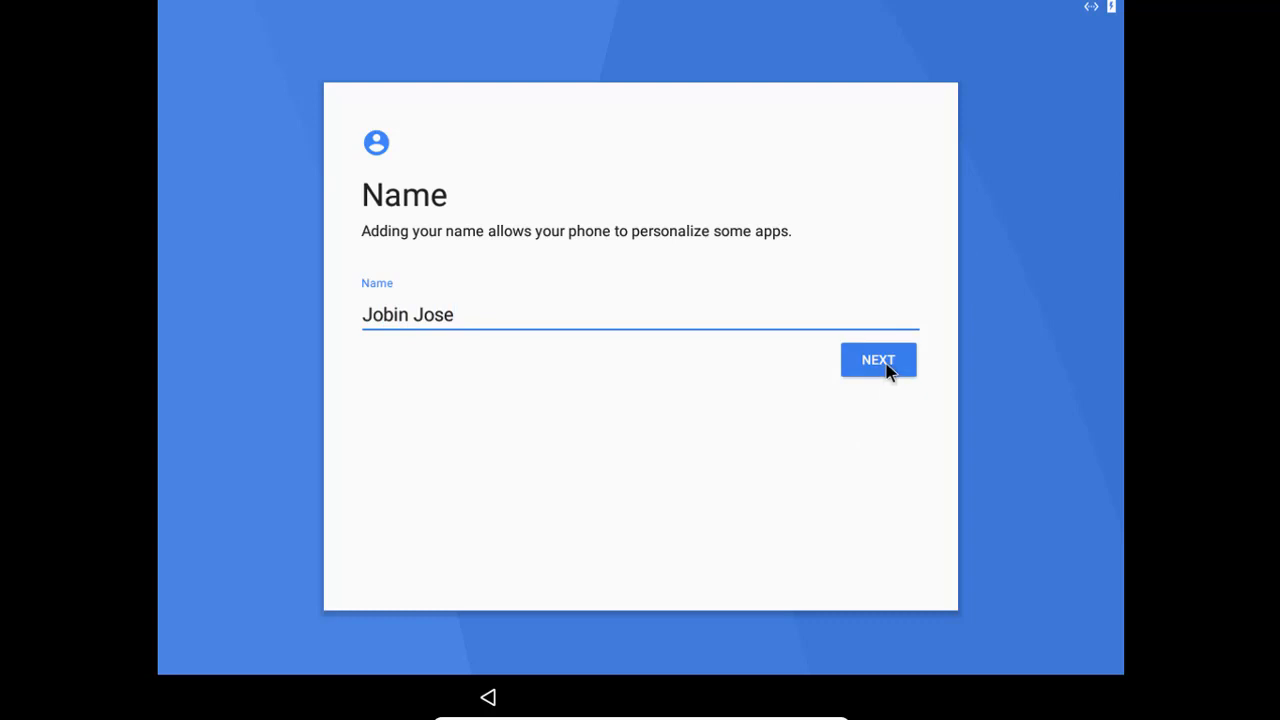
pyautogui.click(887, 368)
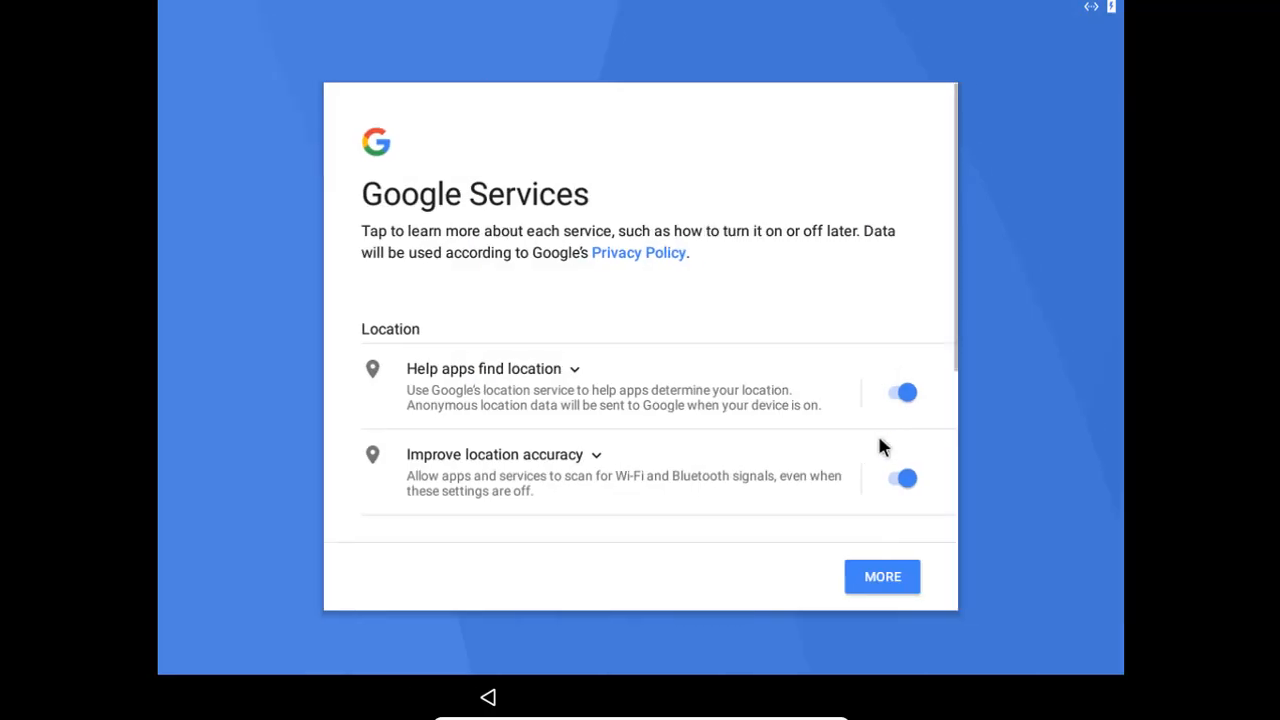
# Step: Review the Google Services options and agree to them with all location and system data settings left on
pyautogui.click(866, 578)
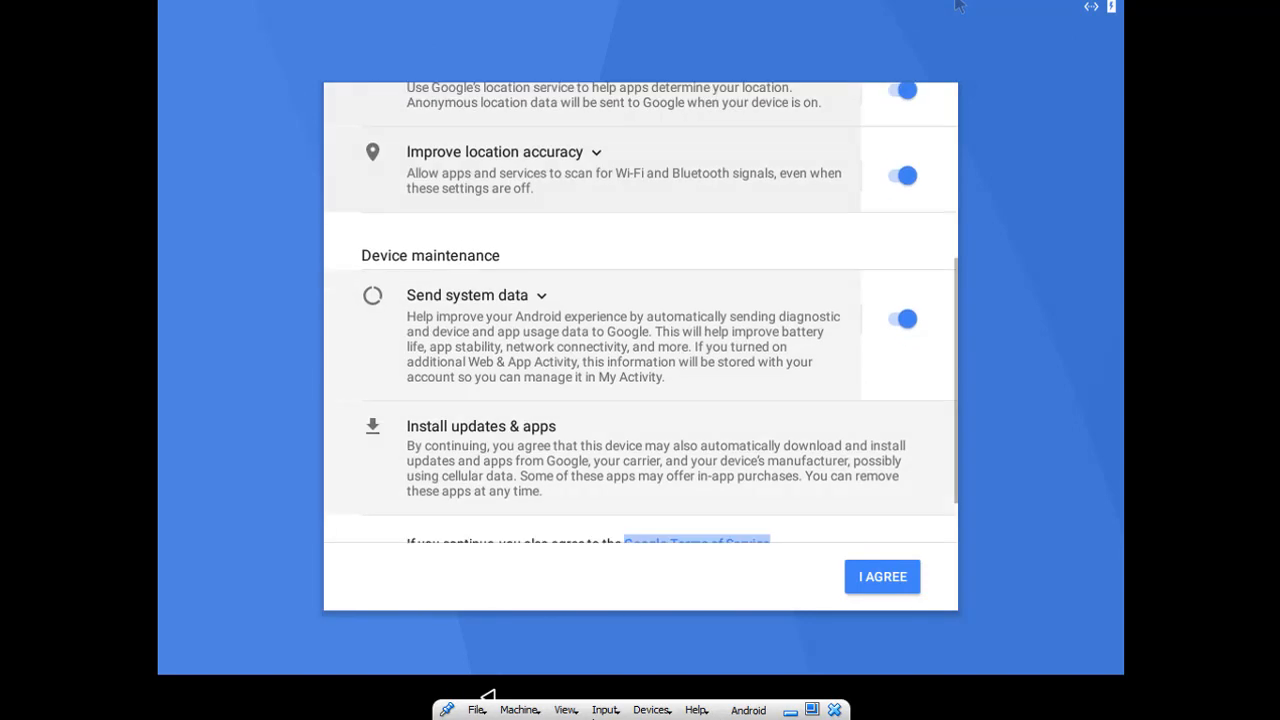
pyautogui.moveTo(770, 96); pyautogui.dragTo(769, 424)
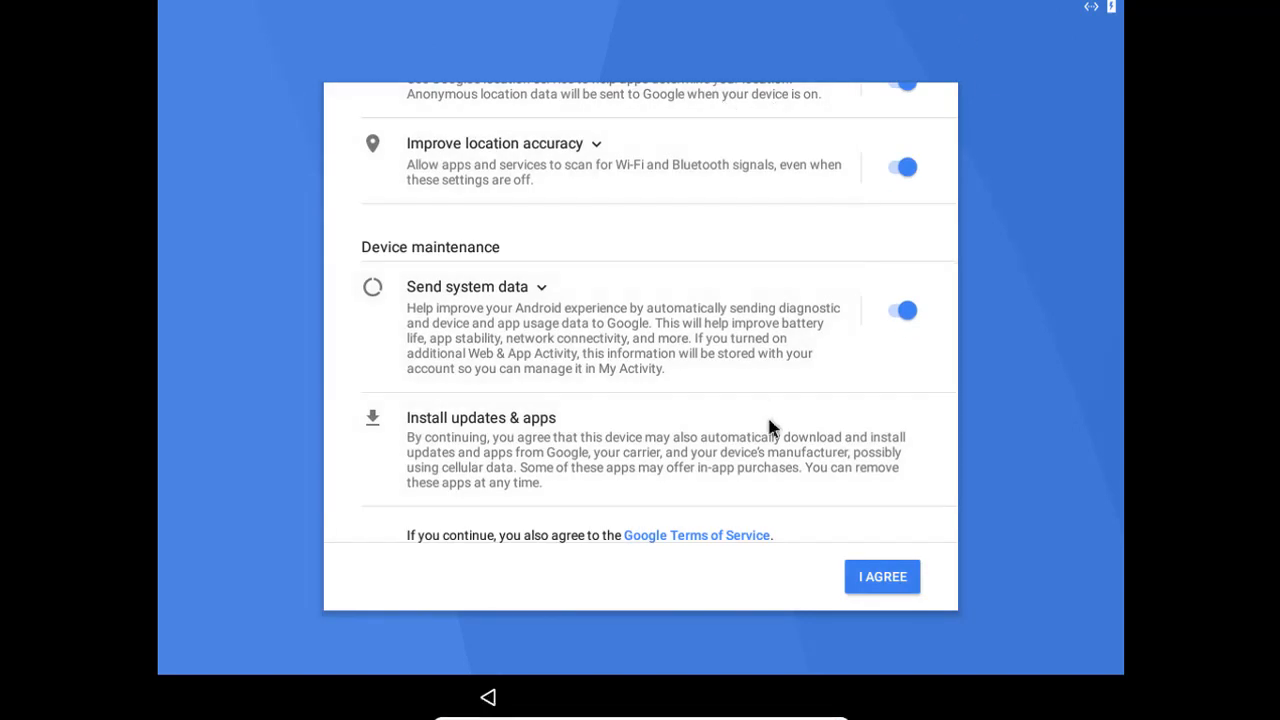
pyautogui.scroll(-2, 794, 420)
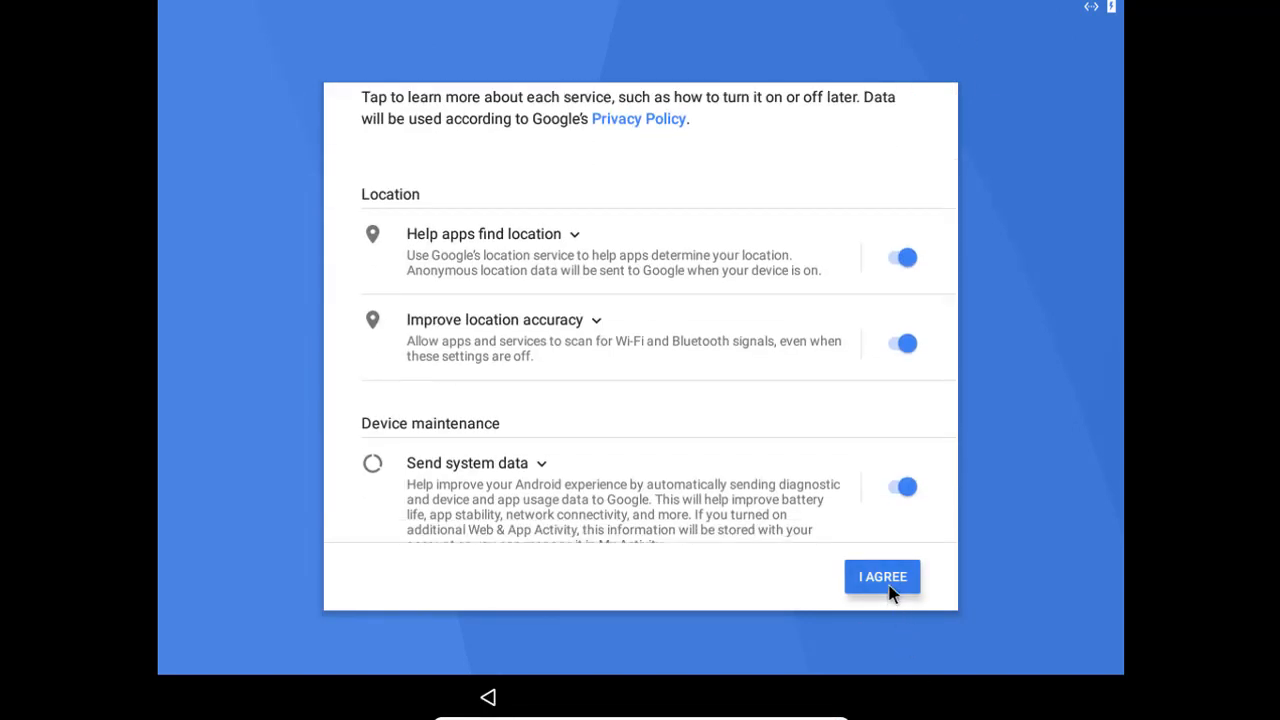
pyautogui.click(889, 586)
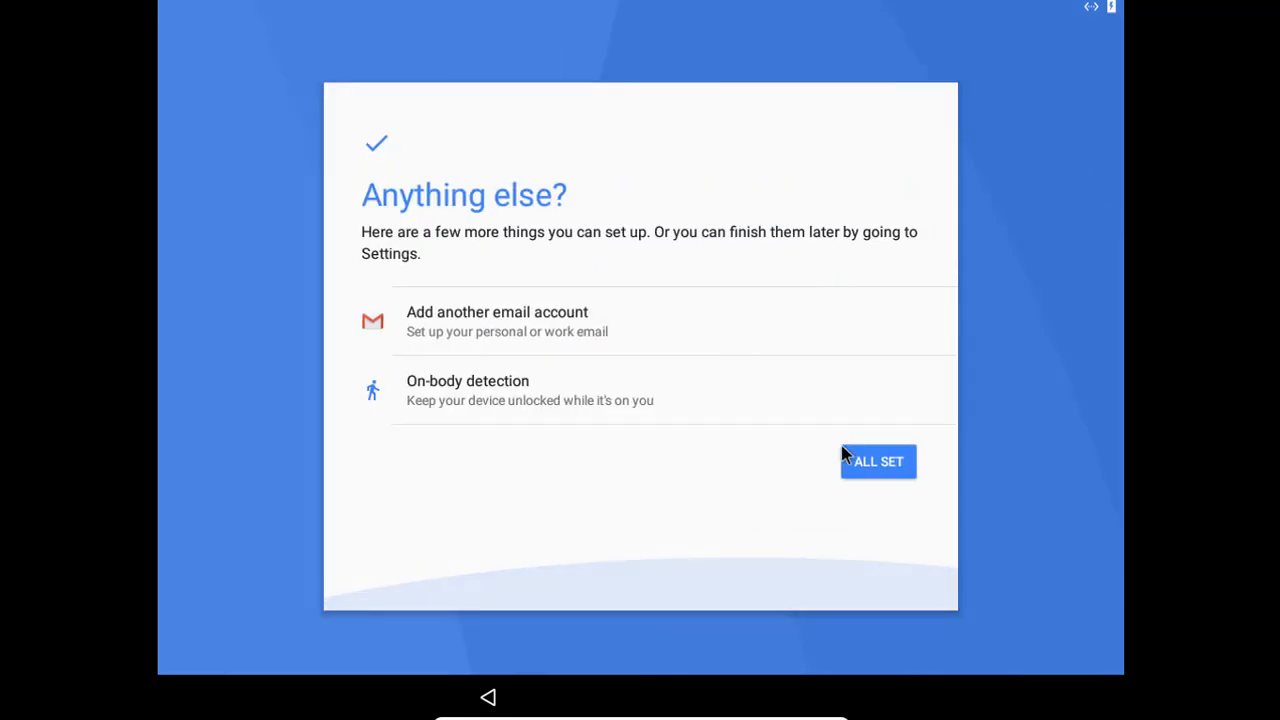
# Step: Finish the setup without adding extras and choose Launcher3 as the Home app
pyautogui.click(845, 470)
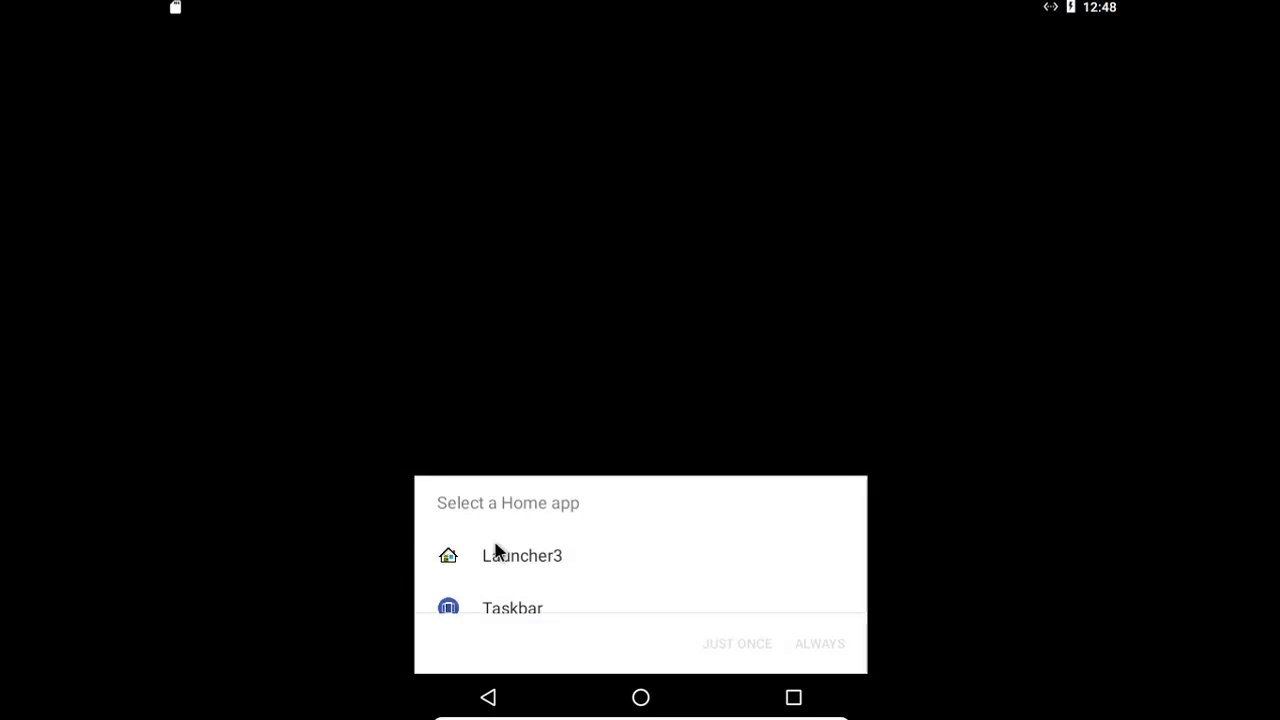
pyautogui.click(495, 557)
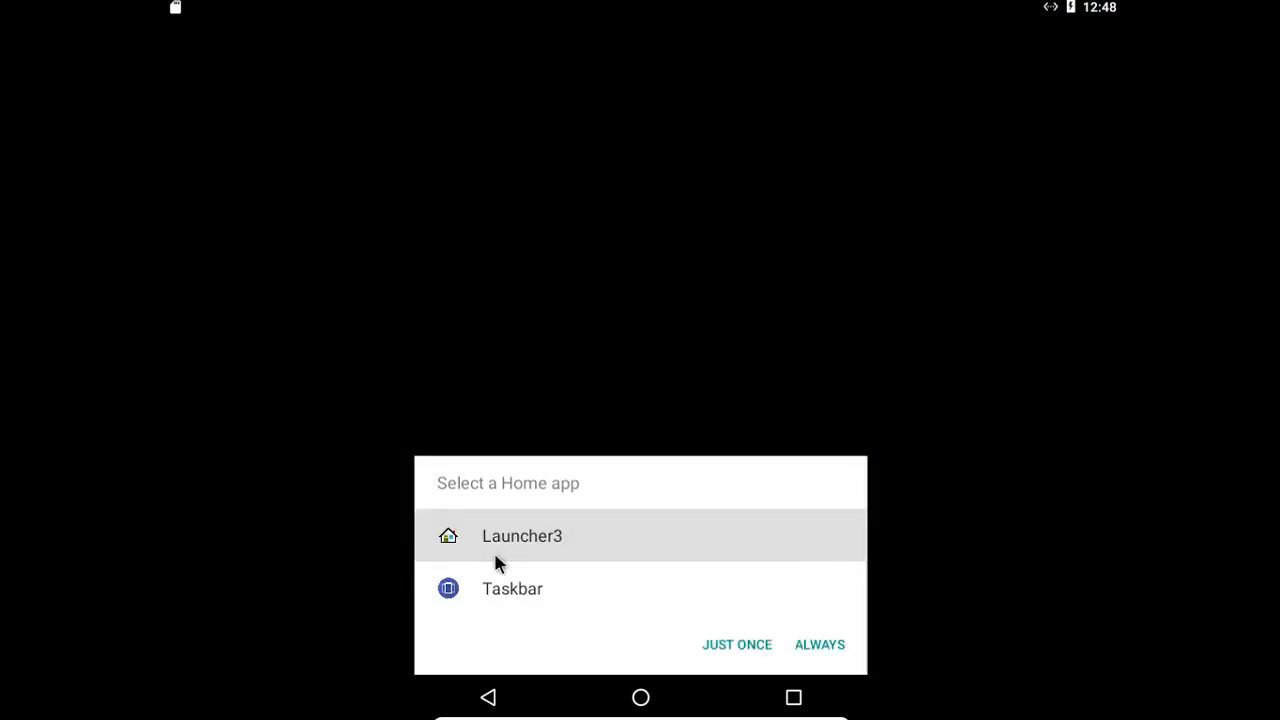
pyautogui.click(497, 563)
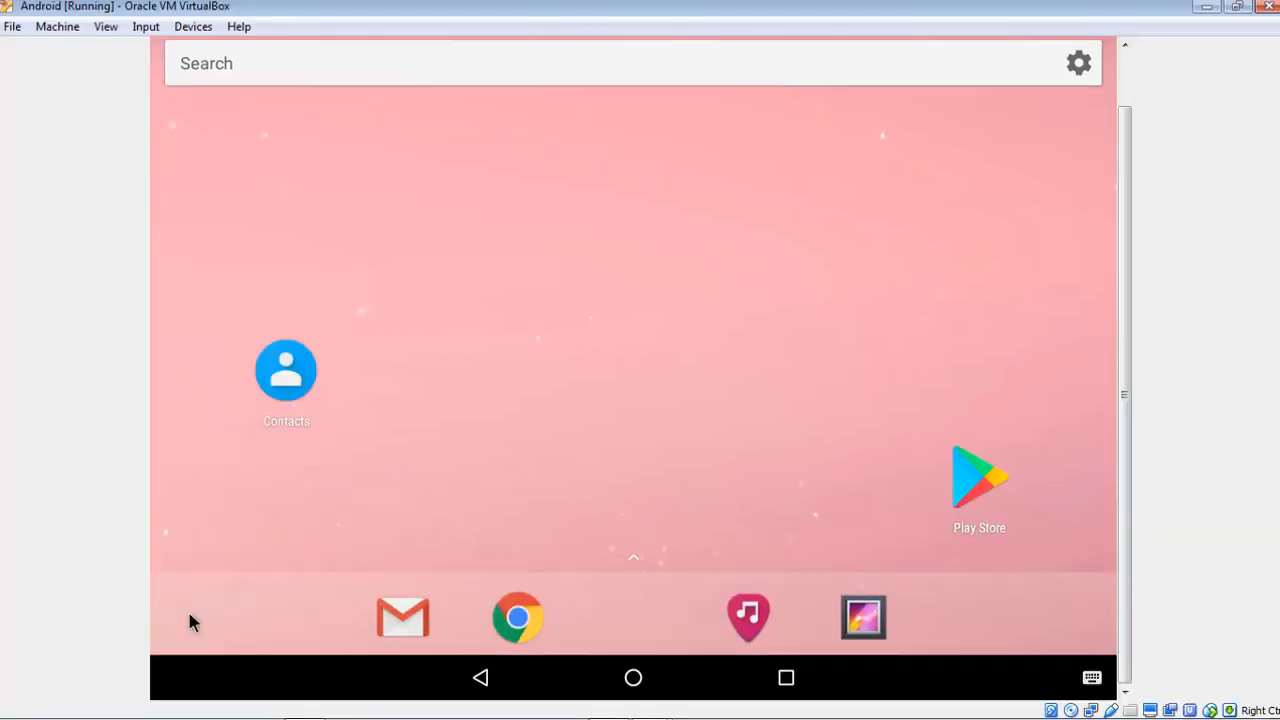
# Step: Open Settings from the full app list and go to the About tablet page in the System section
pyautogui.moveTo(186, 605); pyautogui.dragTo(368, 85)
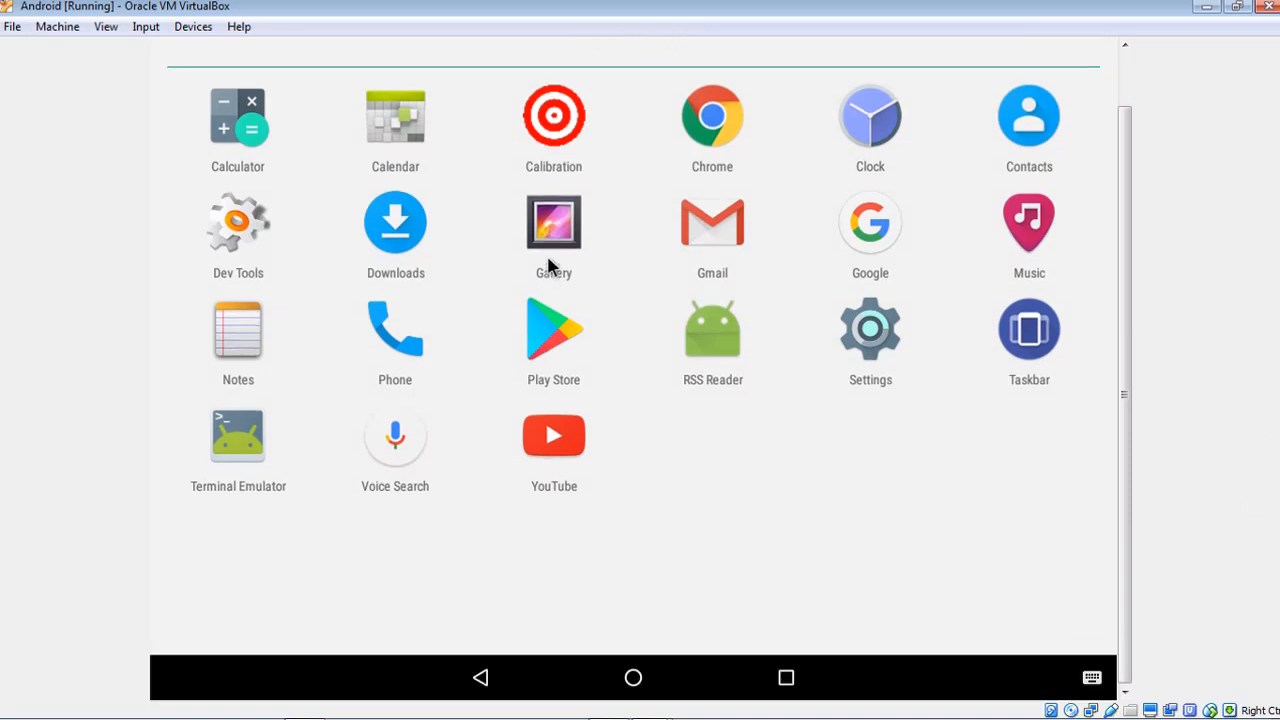
pyautogui.click(897, 349)
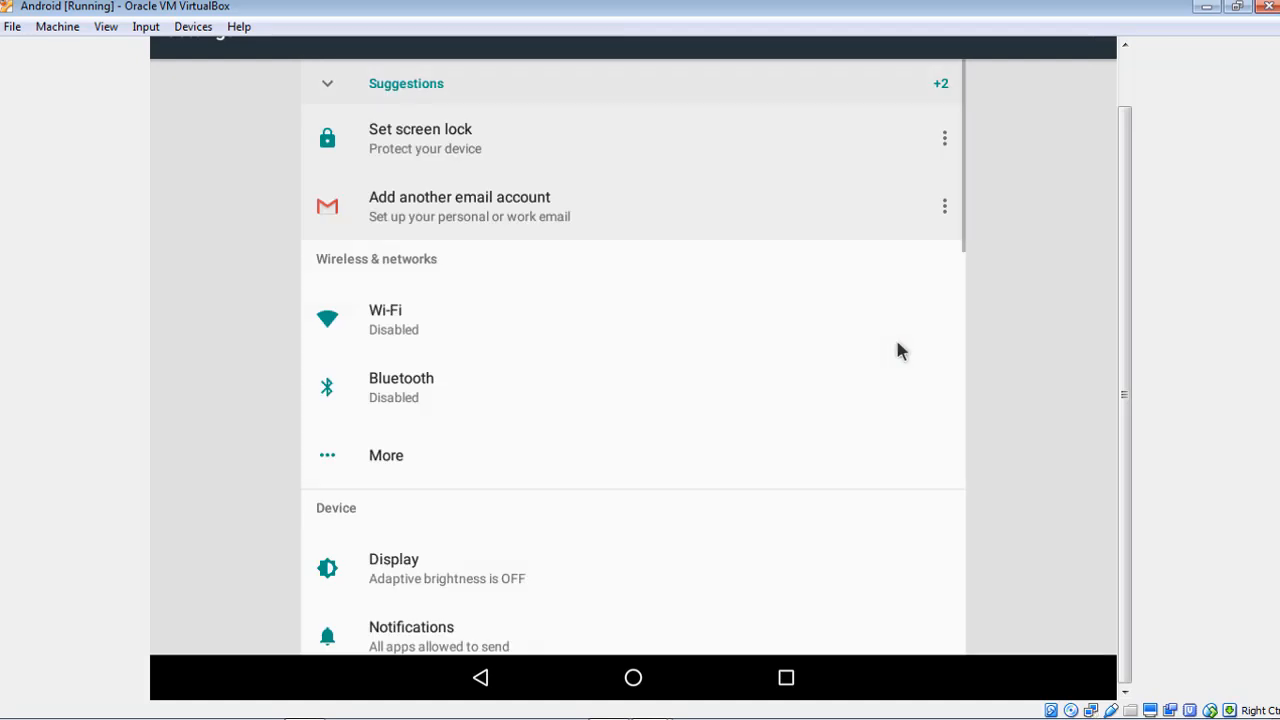
pyautogui.press('Down')
pyautogui.press('Down')
pyautogui.press('Down')
pyautogui.press('Down')
pyautogui.press('Down')
pyautogui.press('Down')
pyautogui.press('Down')
pyautogui.press('Down')
pyautogui.press('Down')
pyautogui.press('Down')
pyautogui.press('Down')
pyautogui.press('Down')
pyautogui.press('Down')
pyautogui.press('Down')
pyautogui.press('Down')
pyautogui.press('Down')
pyautogui.press('Down')
pyautogui.press('Down')
pyautogui.press('Down')
pyautogui.press('Down')
pyautogui.press('Down')
pyautogui.press('Down')
pyautogui.press('Down')
pyautogui.press('Down')
pyautogui.press('Down')
pyautogui.press('Down')
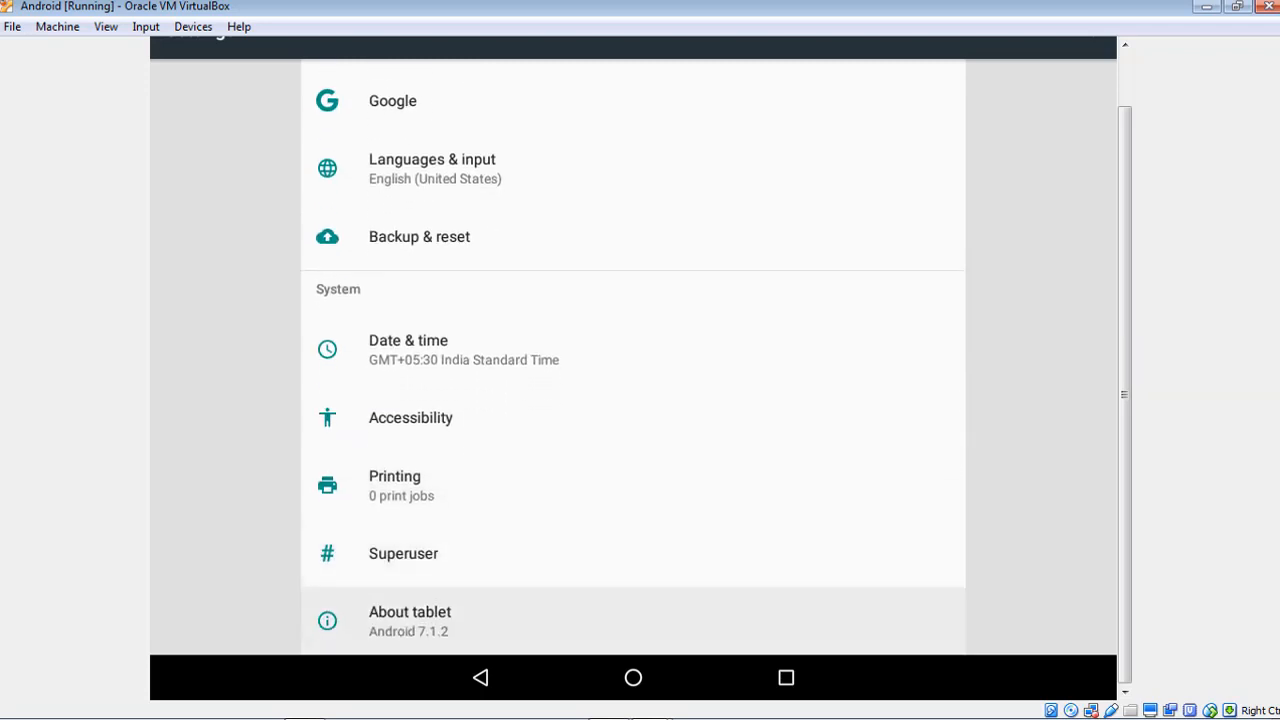
pyautogui.press('Return')
# Step: Browse the About tablet details and select the Android version entry
pyautogui.press('Down')
pyautogui.press('Down')
pyautogui.press('Down')
pyautogui.press('Down')
pyautogui.press('Down')
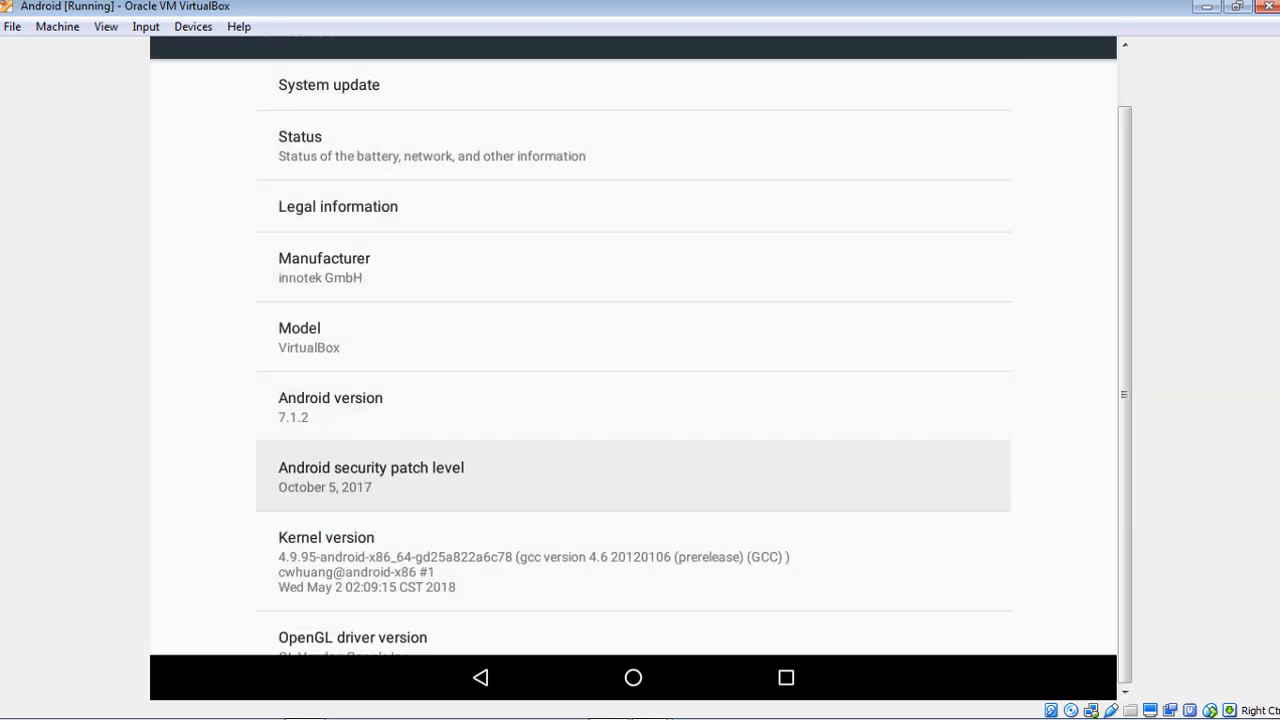
pyautogui.press('Up')
pyautogui.press('Return')
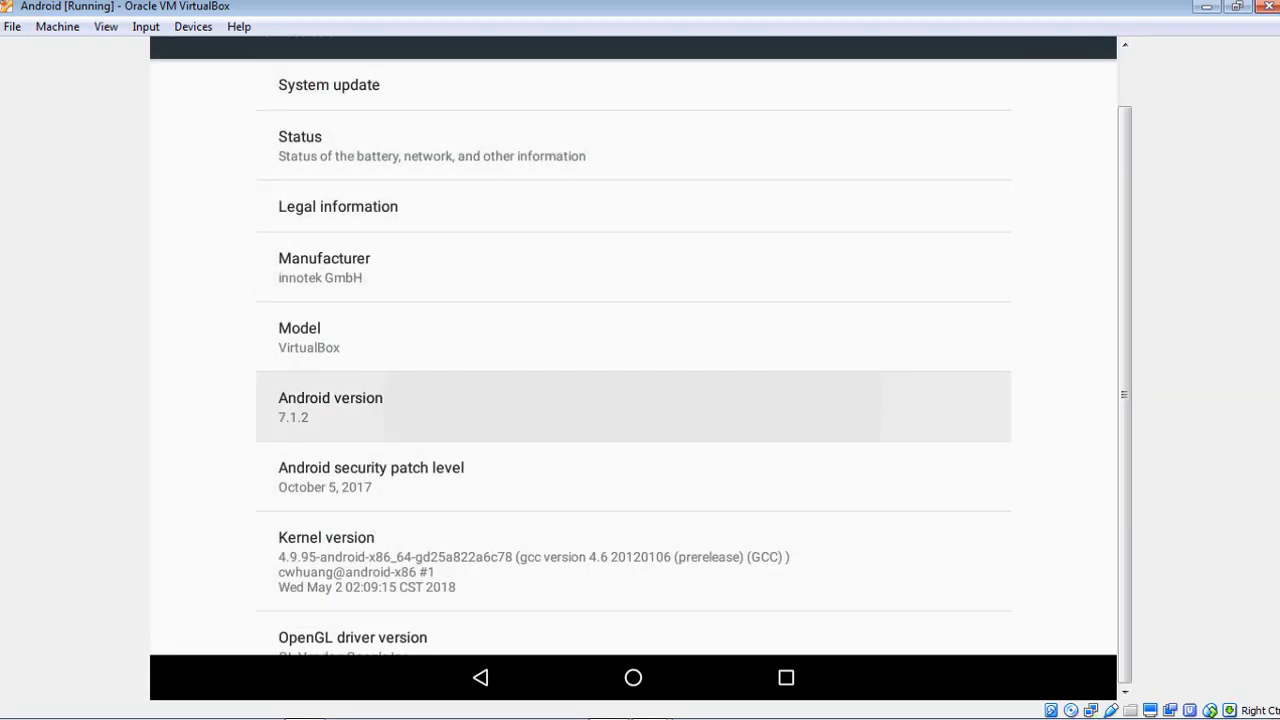